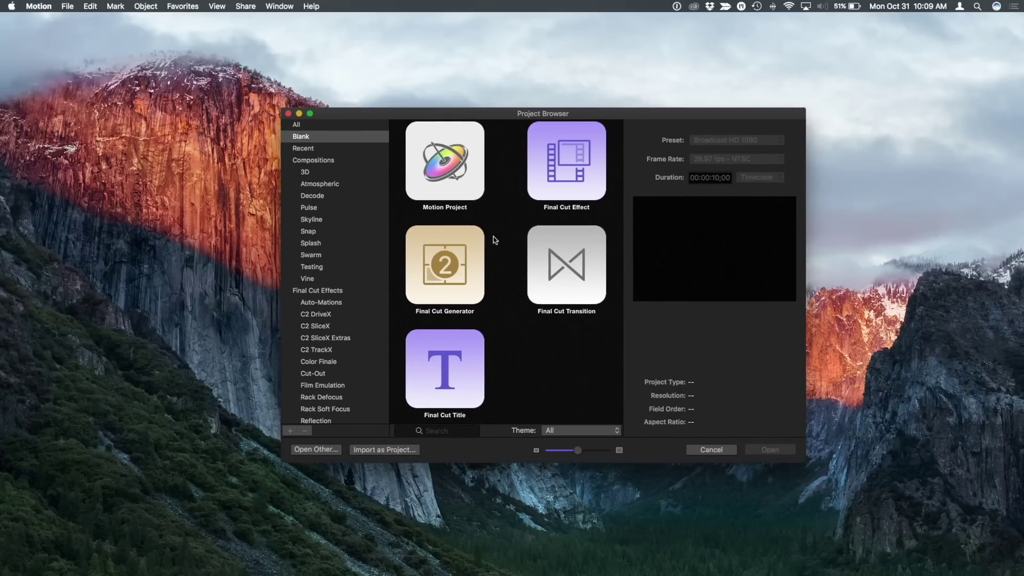
Create a new Final Cut Title project and maximize its window
{"action": "left_click", "coordinate": [456, 353]}
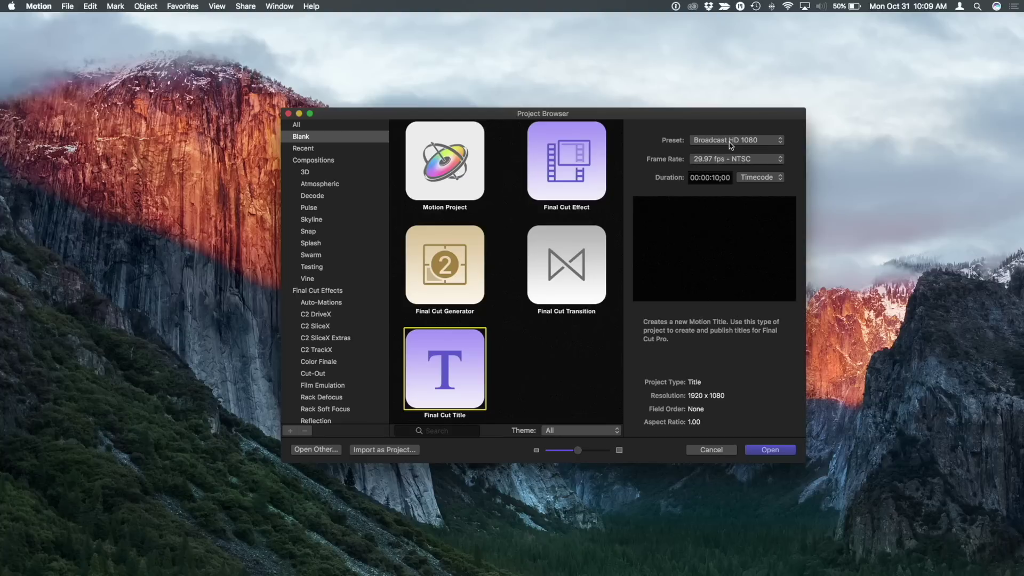
{"action": "left_click", "coordinate": [770, 450]}
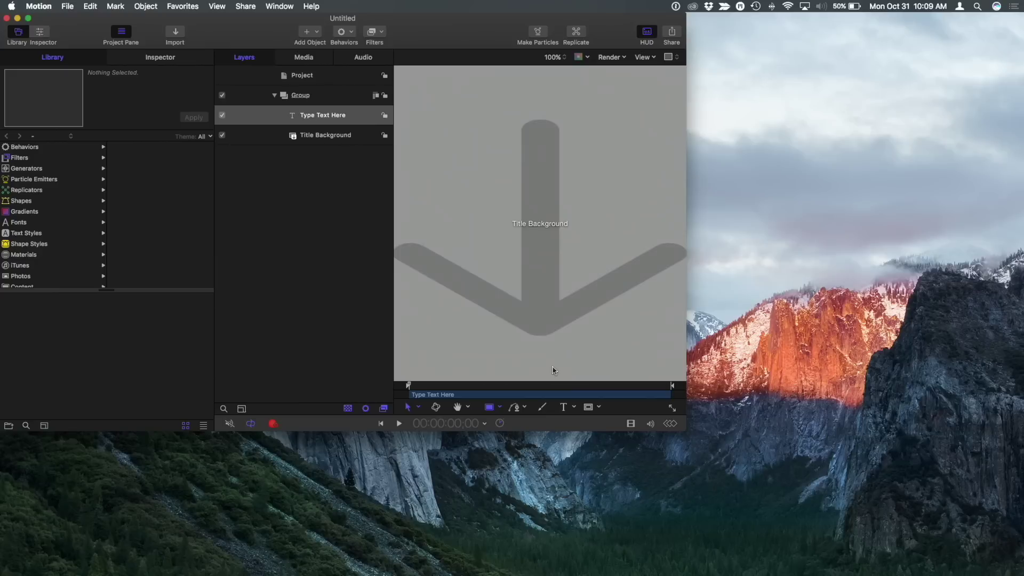
{"action": "left_click", "coordinate": [29, 18]}
Turn off Title Background, delete the 'Type Text Here' layer, and start a new text layer
{"action": "left_click", "coordinate": [472, 280]}
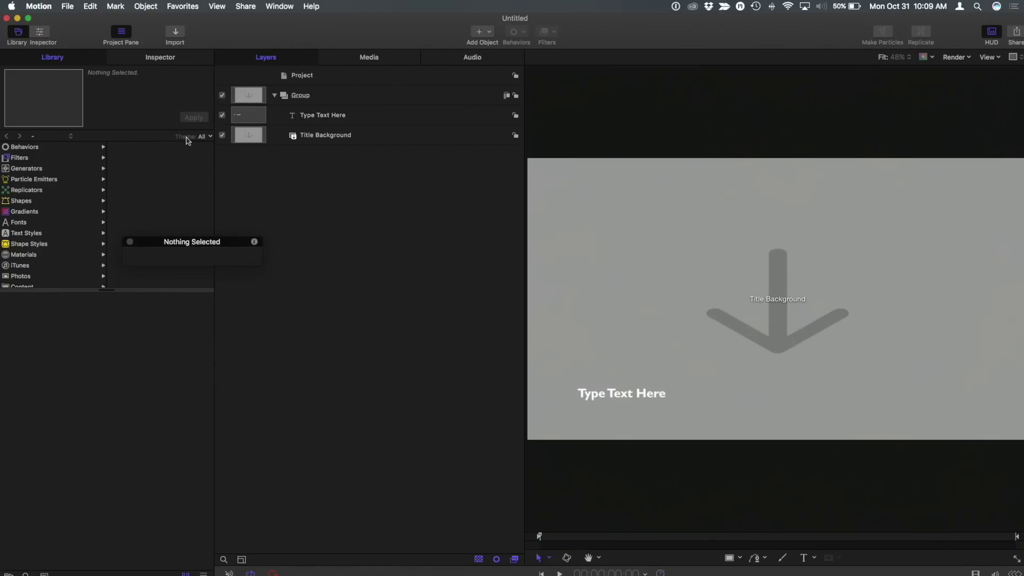
{"action": "left_click", "coordinate": [222, 135]}
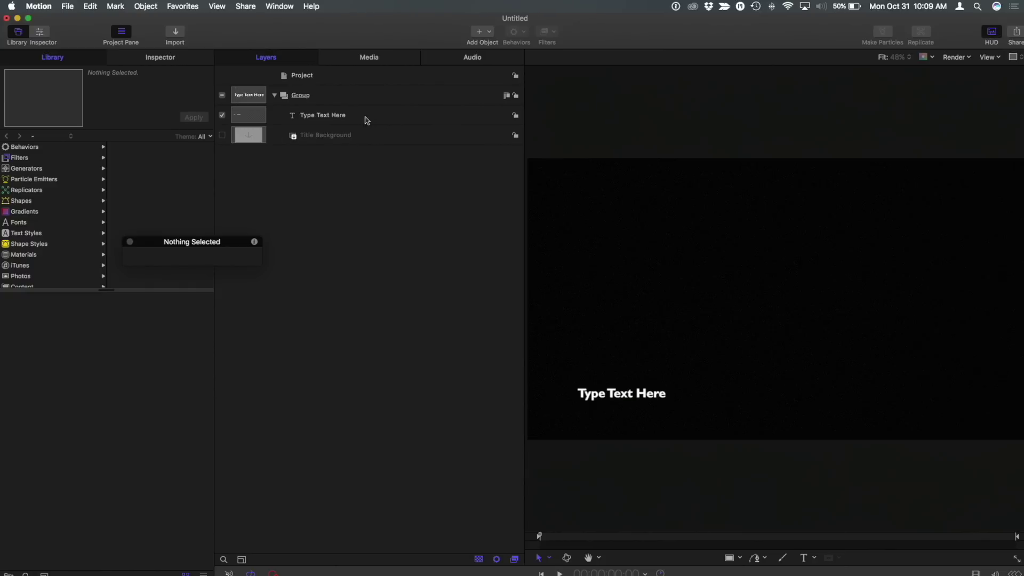
{"action": "left_click", "coordinate": [367, 119]}
{"action": "key", "text": "Delete"}
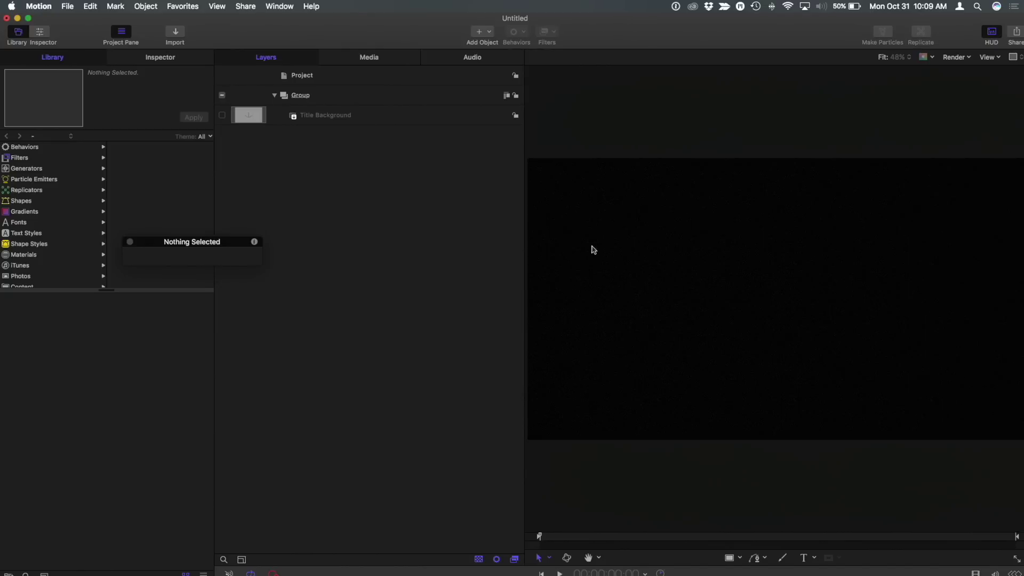
{"action": "left_click", "coordinate": [700, 265]}
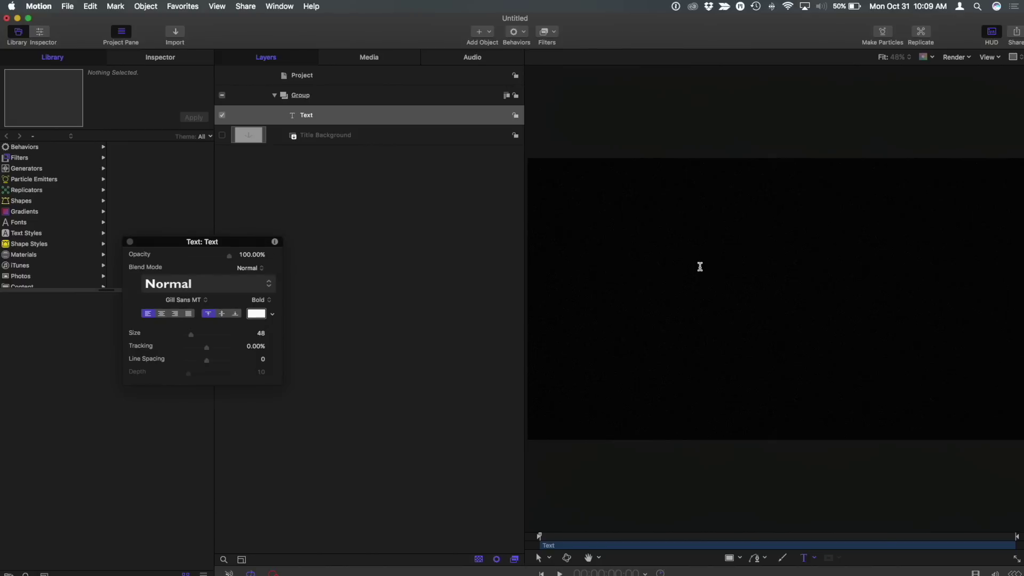
Type 'MacBreak Studio' at size 117, centre-aligned near frame middle, and draw a rectangle below it
{"action": "type", "text": "MacB reak Studio"}
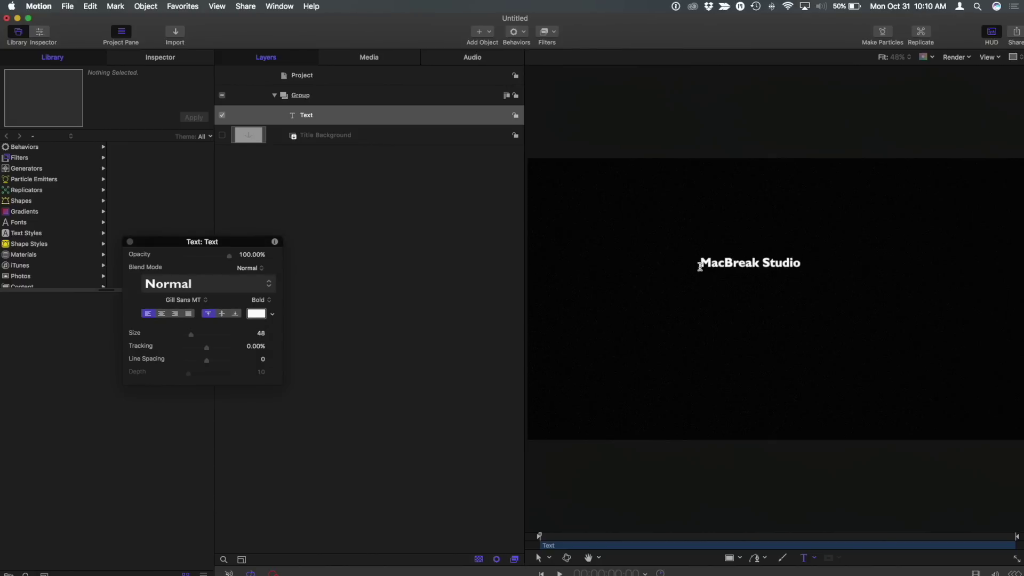
{"action": "key", "text": "Escape"}
{"action": "left_click_drag", "start_coordinate": [221, 244], "coordinate": [367, 211]}
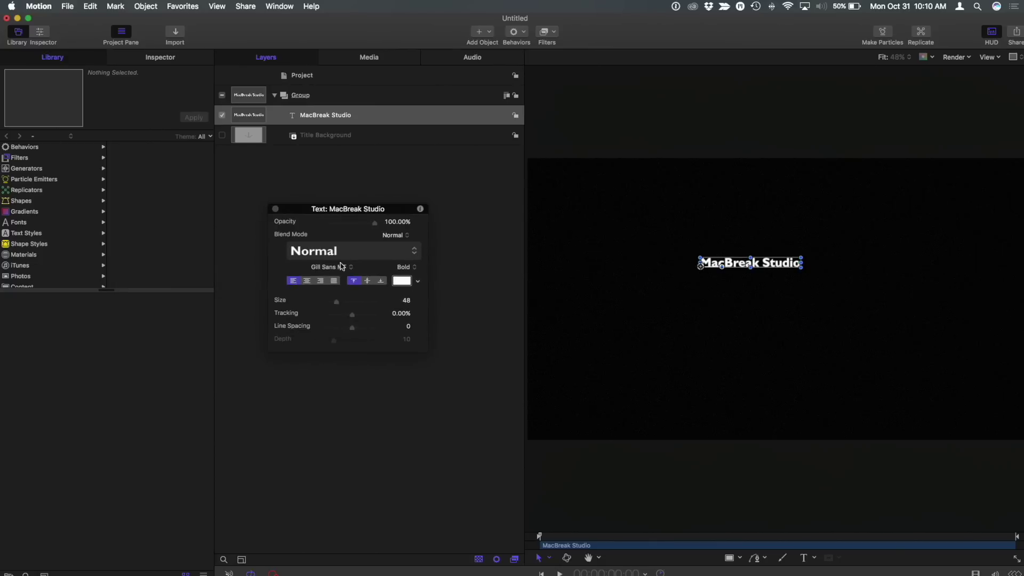
{"action": "mouse_move", "coordinate": [337, 302]}
{"action": "left_mouse_down"}
{"action": "mouse_move", "coordinate": [357, 306]}
{"action": "mouse_move", "coordinate": [347, 305]}
{"action": "left_mouse_up"}
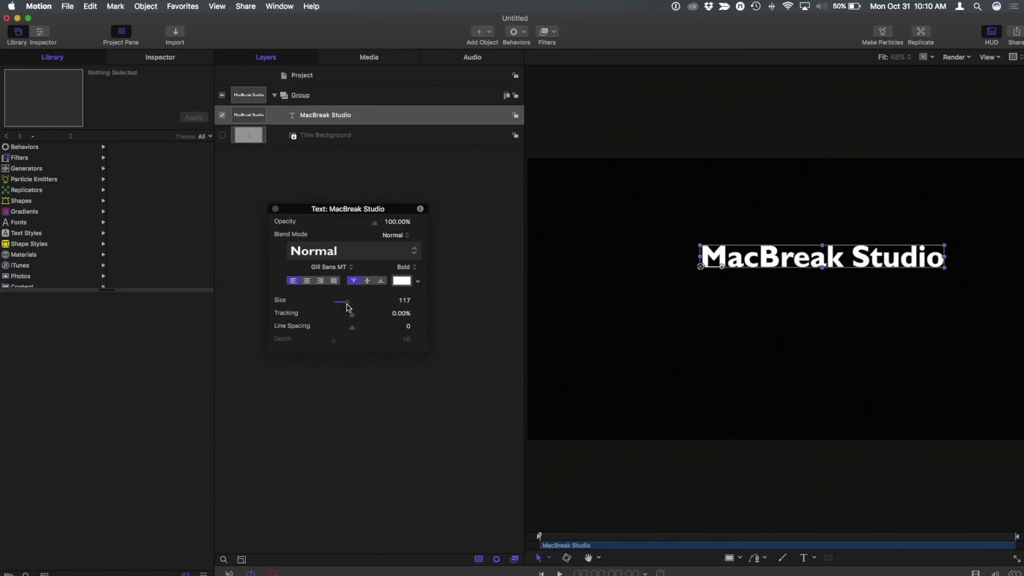
{"action": "left_click", "coordinate": [307, 281]}
{"action": "left_click_drag", "start_coordinate": [677, 261], "coordinate": [755, 259]}
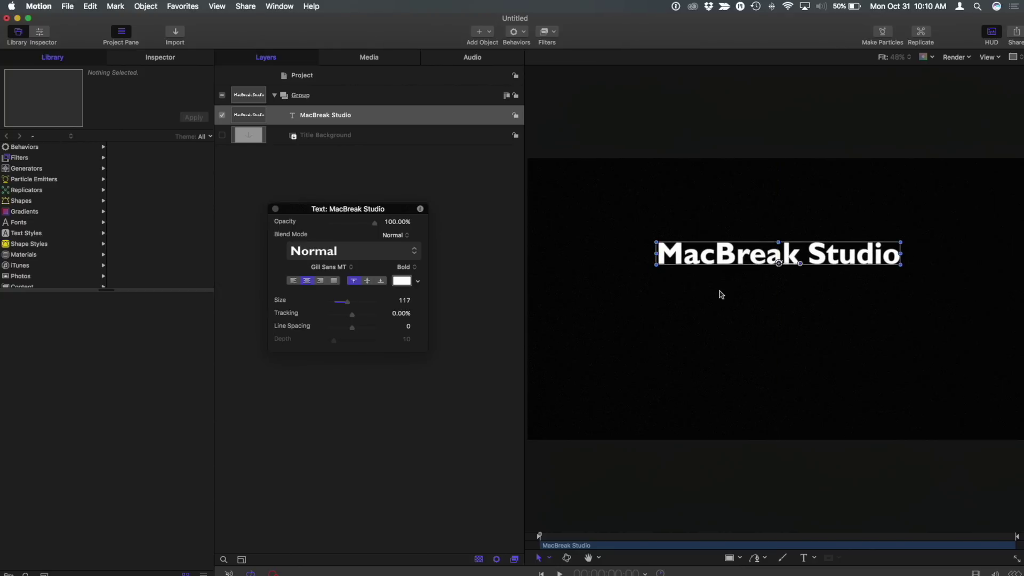
{"action": "key", "text": "r"}
{"action": "mouse_move", "coordinate": [627, 311]}
{"action": "left_mouse_down"}
{"action": "mouse_move", "coordinate": [861, 363]}
{"action": "mouse_move", "coordinate": [774, 370]}
{"action": "mouse_move", "coordinate": [775, 354]}
{"action": "mouse_move", "coordinate": [764, 352]}
{"action": "mouse_move", "coordinate": [767, 381]}
{"action": "left_mouse_up"}
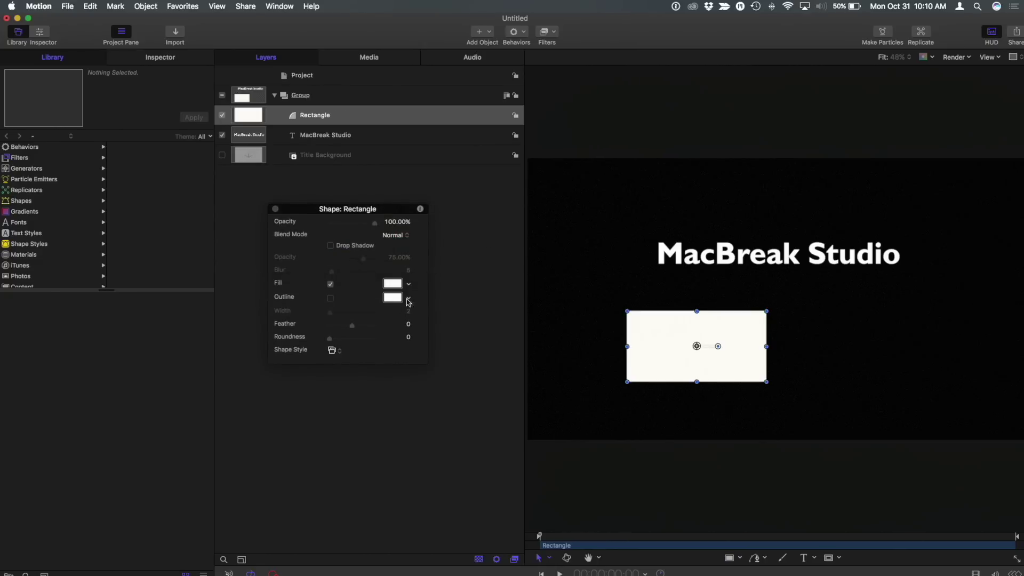
Fill the rectangle cyan, send it behind the MacBreak Studio text, and nudge it up-right
{"action": "left_click", "coordinate": [408, 286]}
{"action": "left_click_drag", "start_coordinate": [427, 301], "coordinate": [449, 340]}
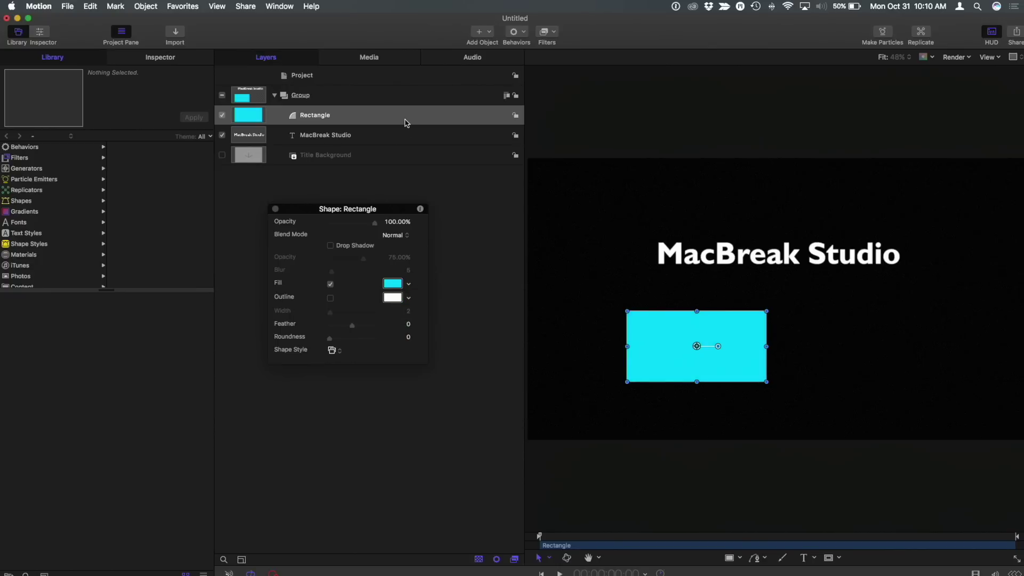
{"action": "key", "text": "super+bracketleft"}
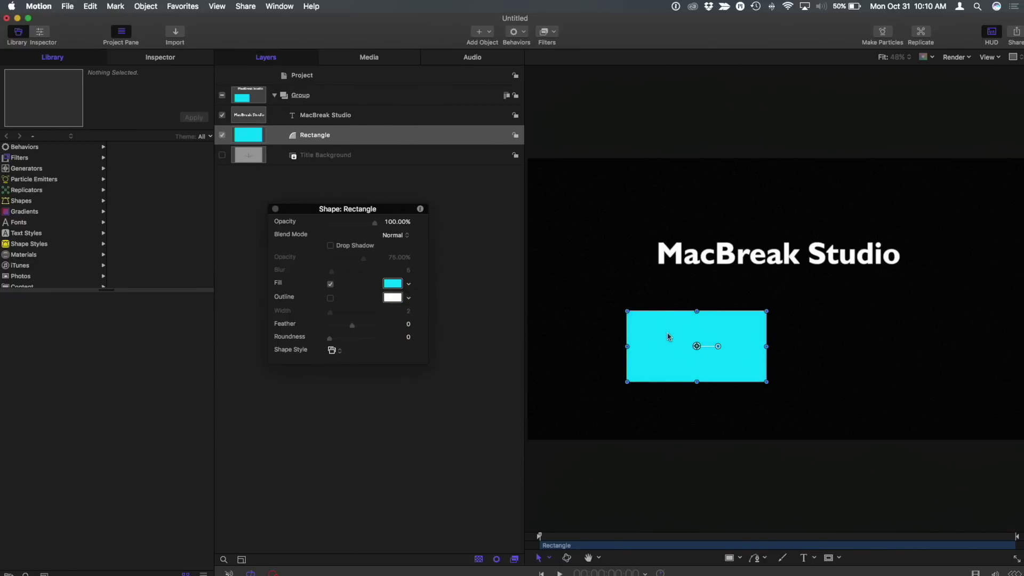
{"action": "left_click_drag", "start_coordinate": [668, 336], "coordinate": [691, 320]}
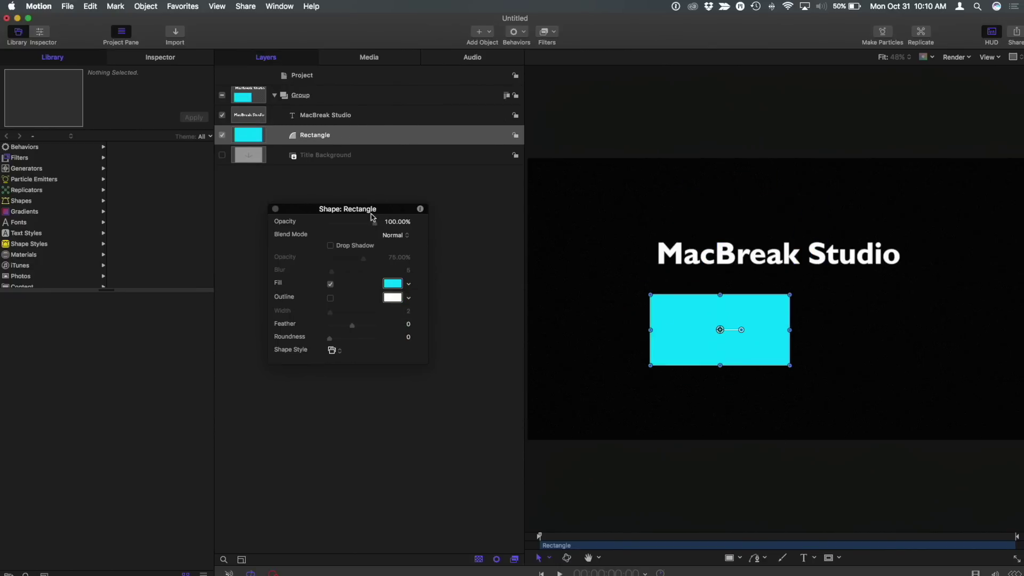
{"action": "left_click_drag", "start_coordinate": [345, 216], "coordinate": [434, 300]}
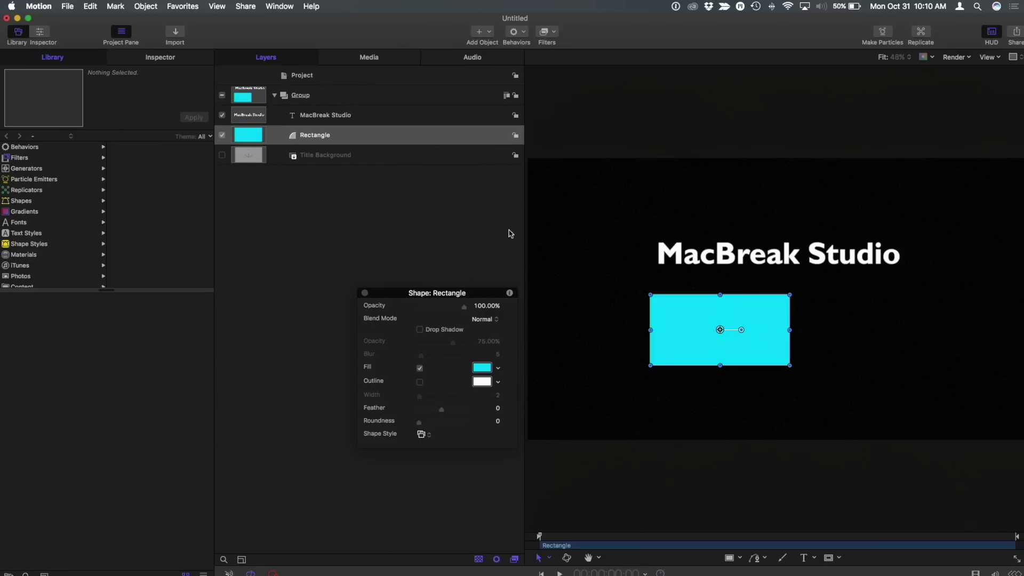
{"action": "left_click", "coordinate": [516, 32]}
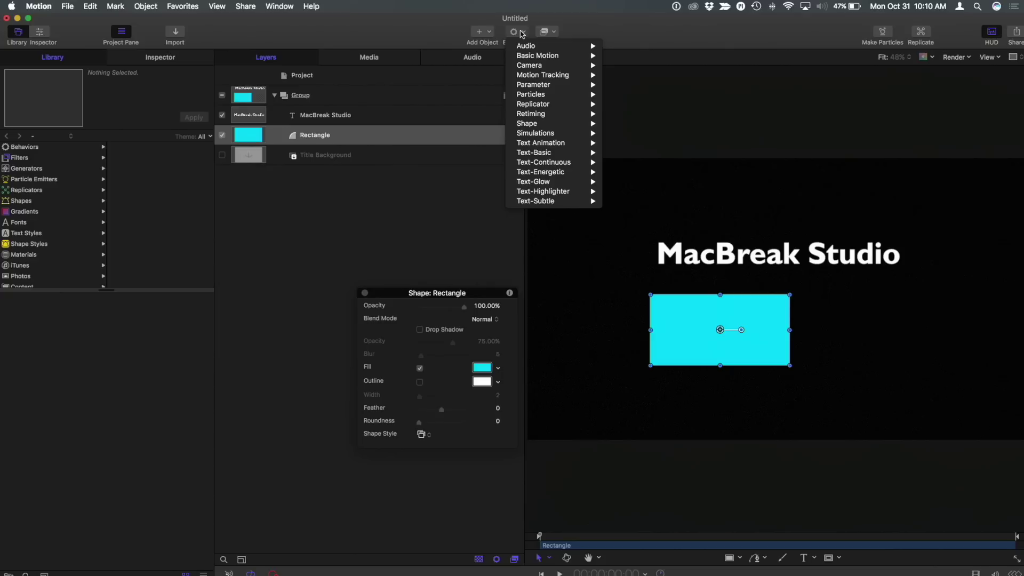
{"action": "left_click", "coordinate": [522, 34]}
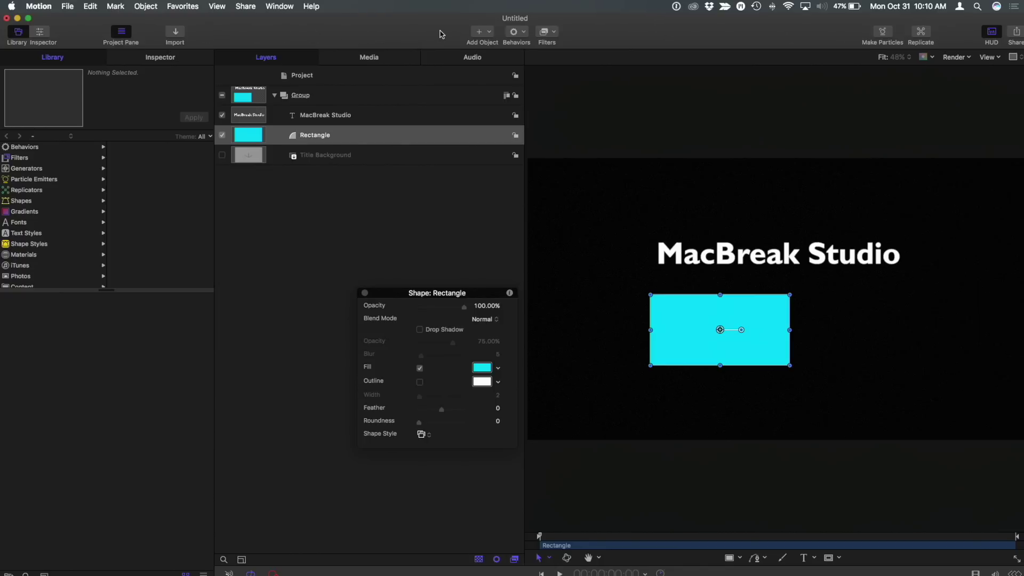
{"action": "key", "text": "super+7"}
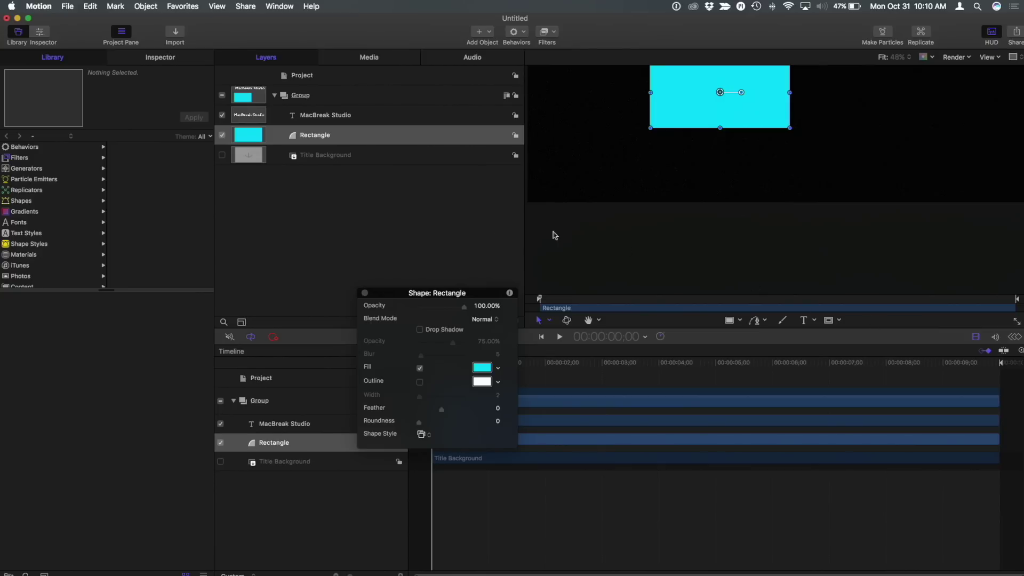
{"action": "left_click", "coordinate": [589, 222]}
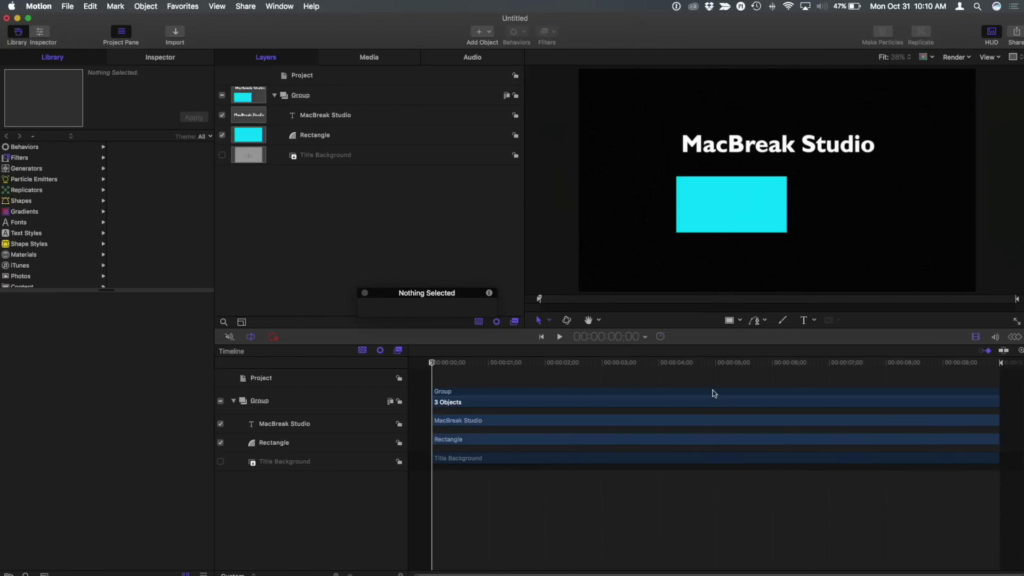
{"action": "key", "text": "super+7"}
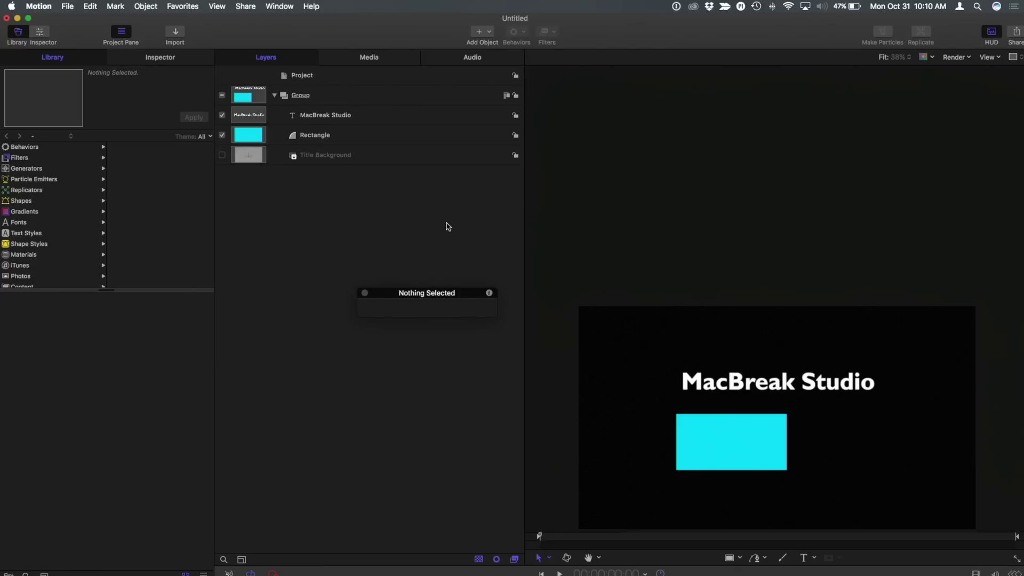
{"action": "left_click", "coordinate": [368, 135]}
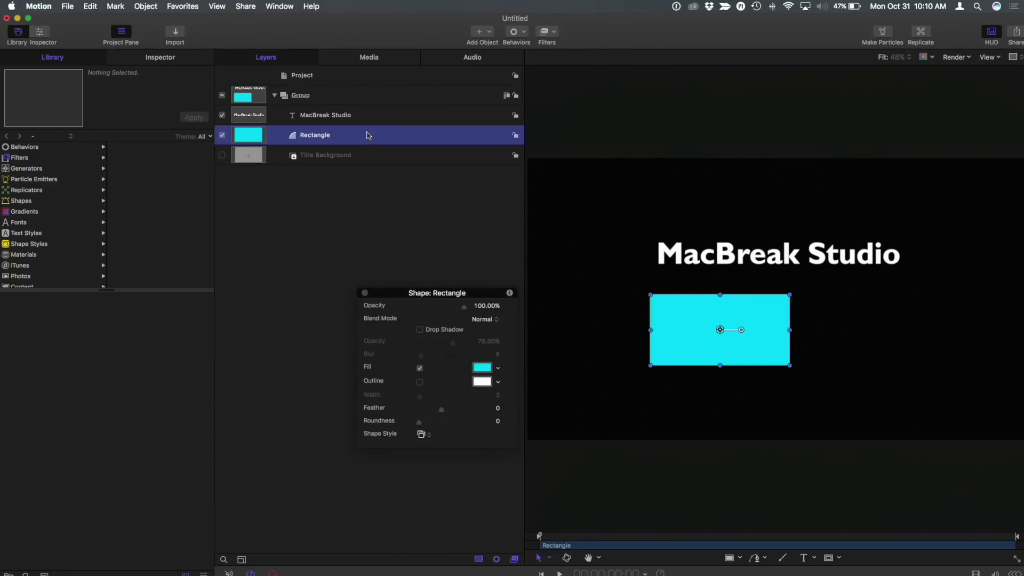
Add a Basic Motion > Align To behavior to the rectangle, targeting the MacBreak Studio layer
{"action": "left_click", "coordinate": [523, 33]}
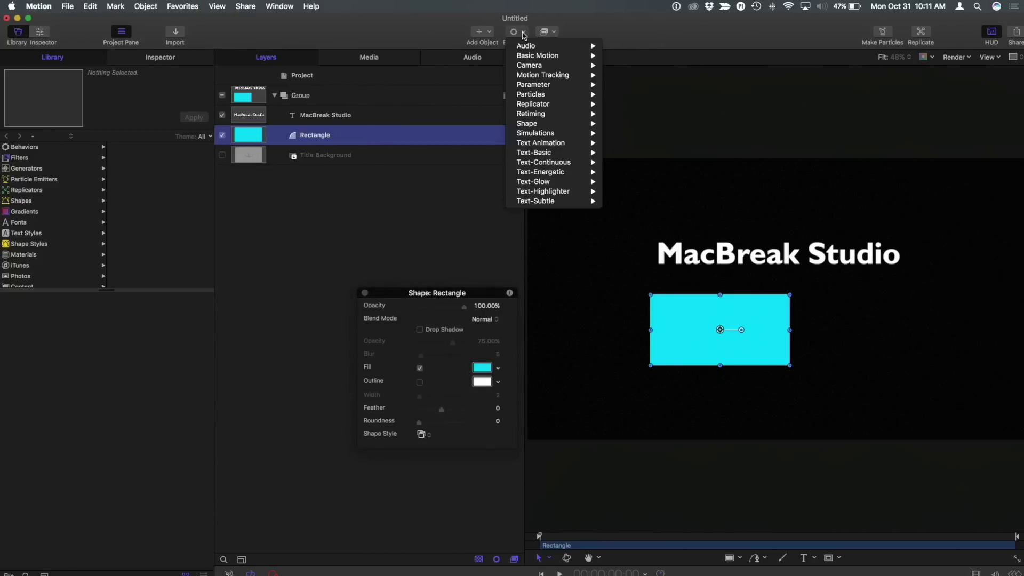
{"action": "mouse_move", "coordinate": [560, 57]}
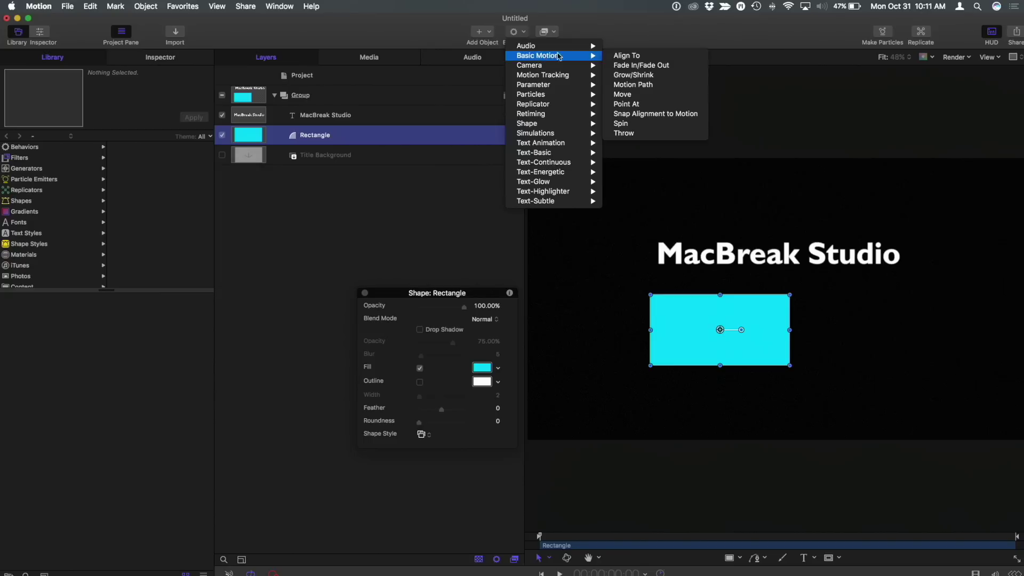
{"action": "left_click", "coordinate": [679, 59]}
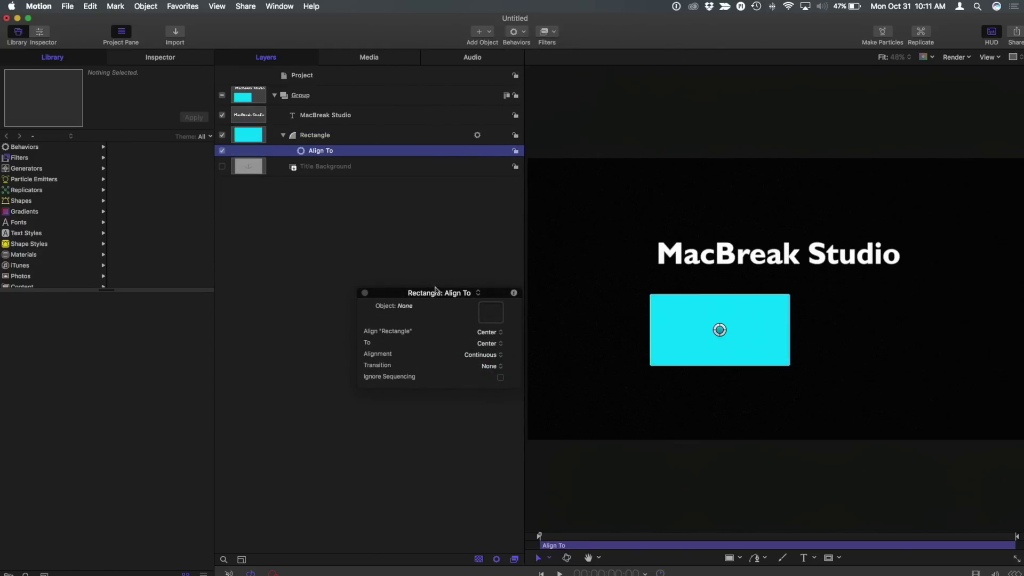
{"action": "left_click_drag", "start_coordinate": [435, 290], "coordinate": [366, 197]}
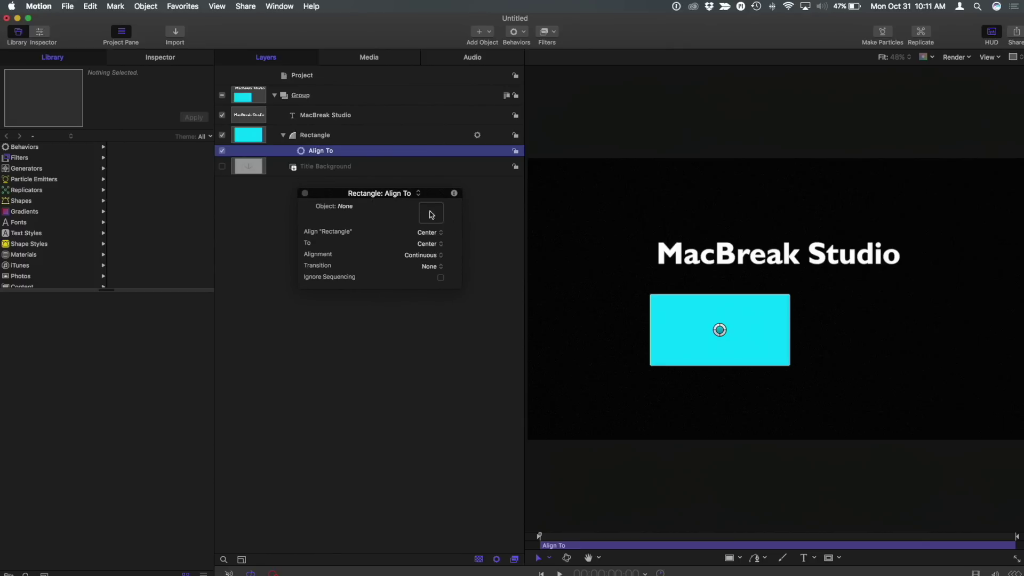
{"action": "left_click_drag", "start_coordinate": [318, 115], "coordinate": [431, 214]}
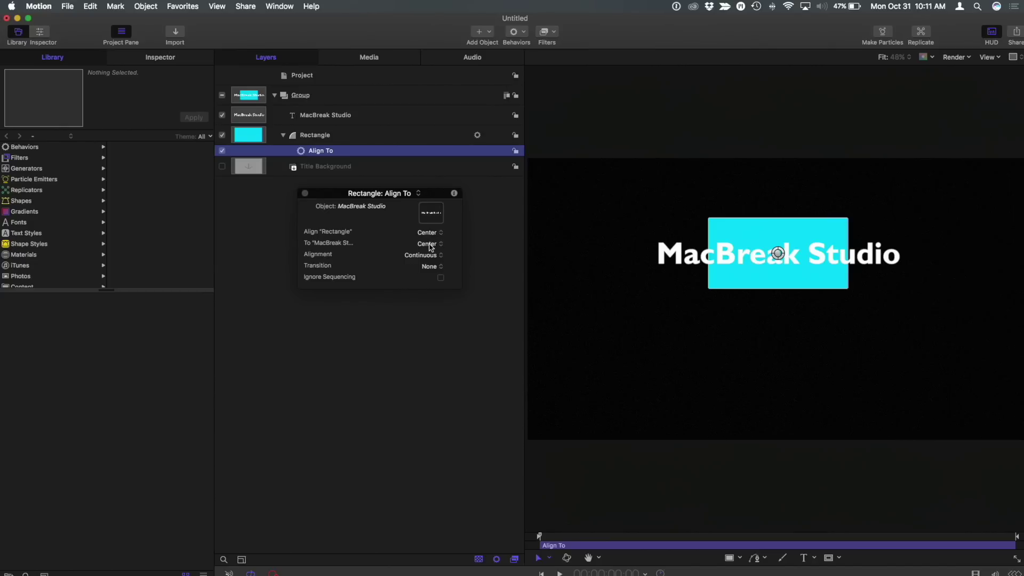
{"action": "left_click", "coordinate": [434, 234]}
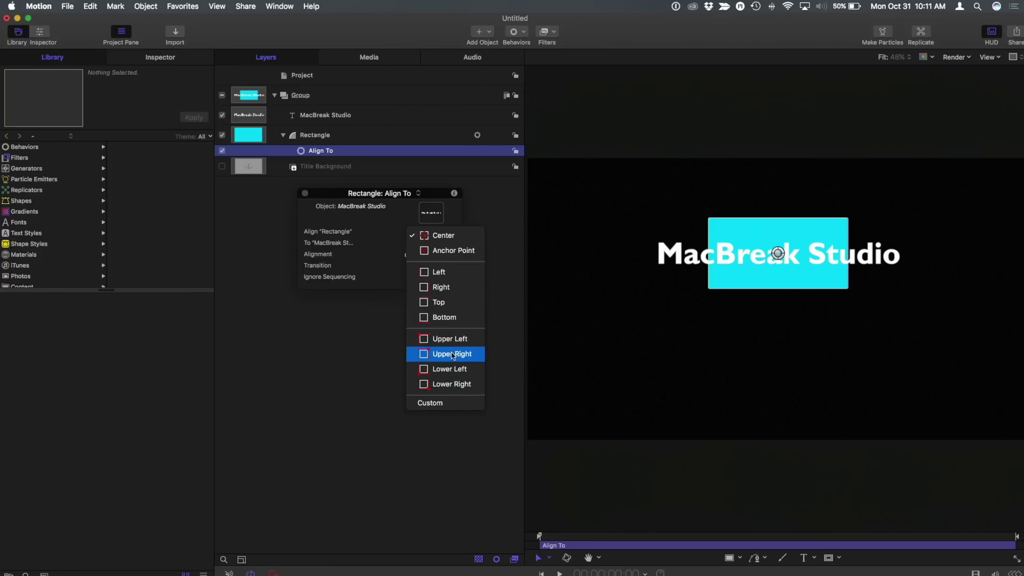
{"action": "left_click", "coordinate": [446, 339]}
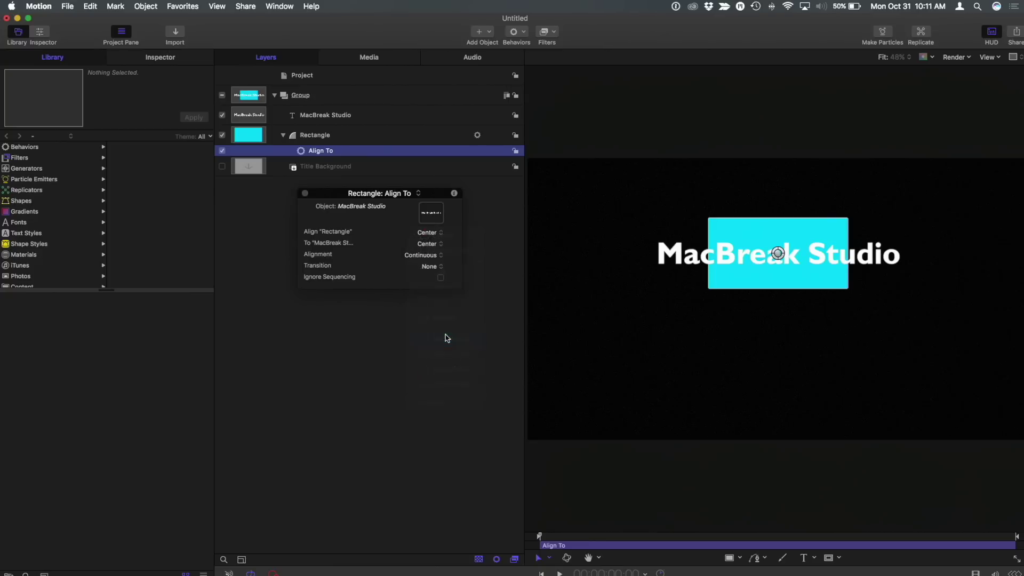
{"action": "left_click", "coordinate": [429, 244]}
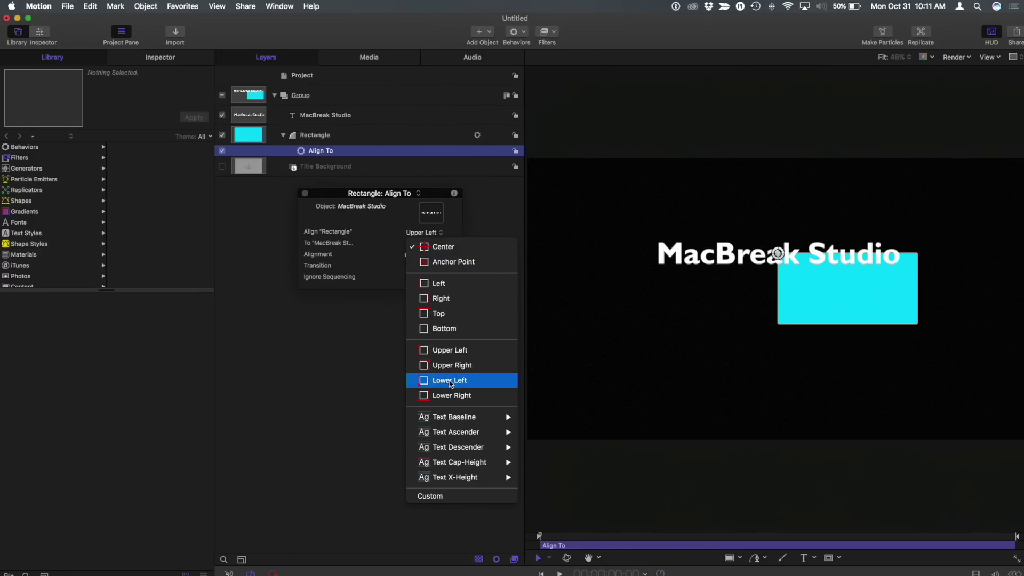
{"action": "mouse_move", "coordinate": [467, 419]}
{"action": "key", "text": "Escape"}
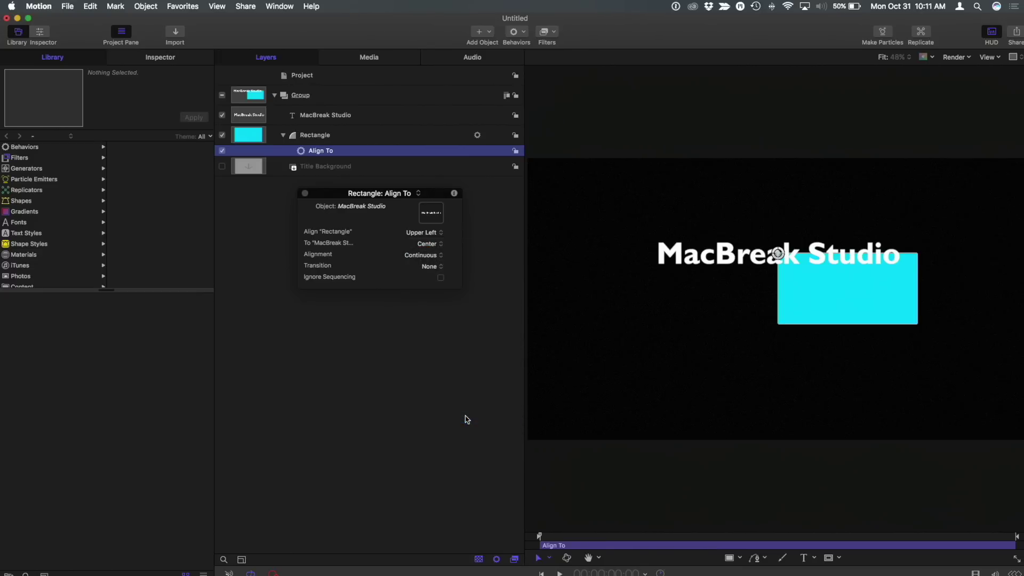
{"action": "left_click", "coordinate": [429, 244]}
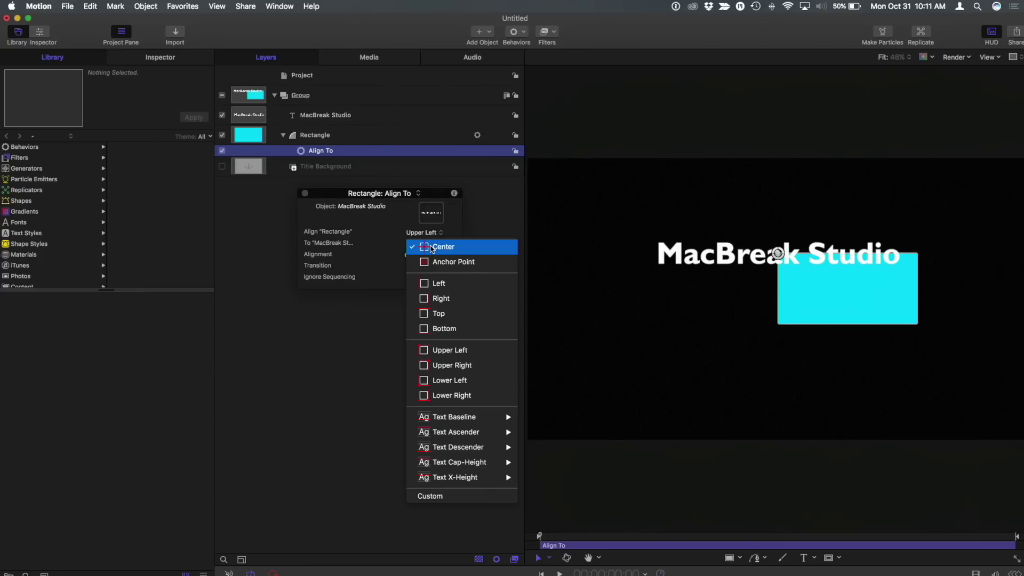
{"action": "mouse_move", "coordinate": [480, 417]}
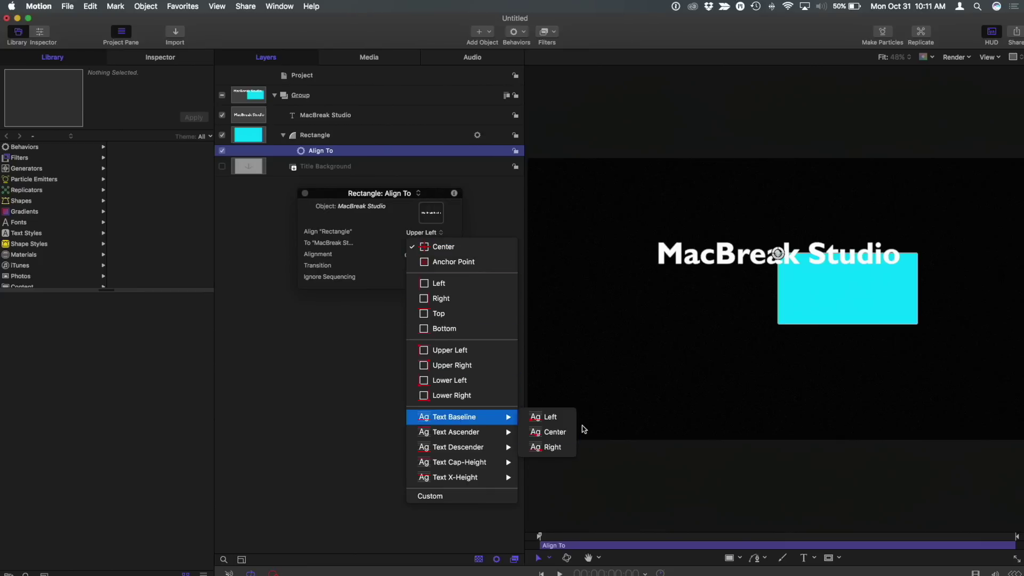
{"action": "left_click", "coordinate": [552, 422]}
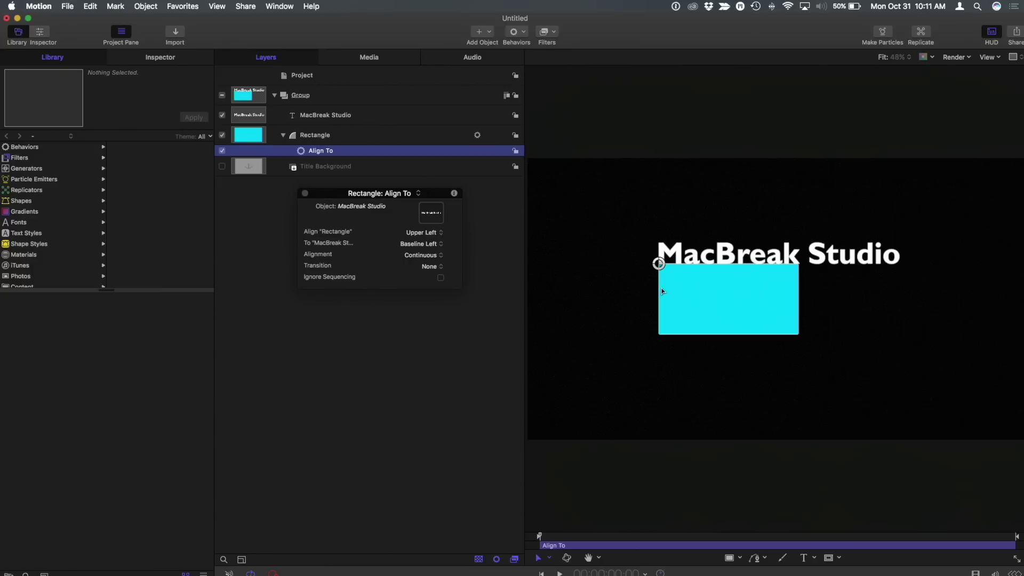
{"action": "left_click", "coordinate": [428, 234]}
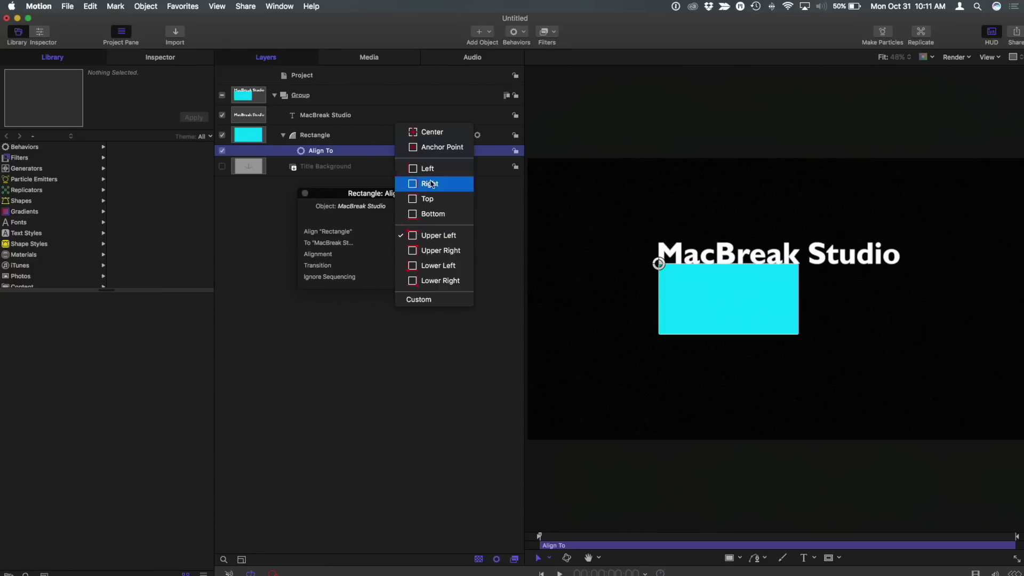
{"action": "left_click", "coordinate": [431, 133]}
{"action": "left_click", "coordinate": [426, 244]}
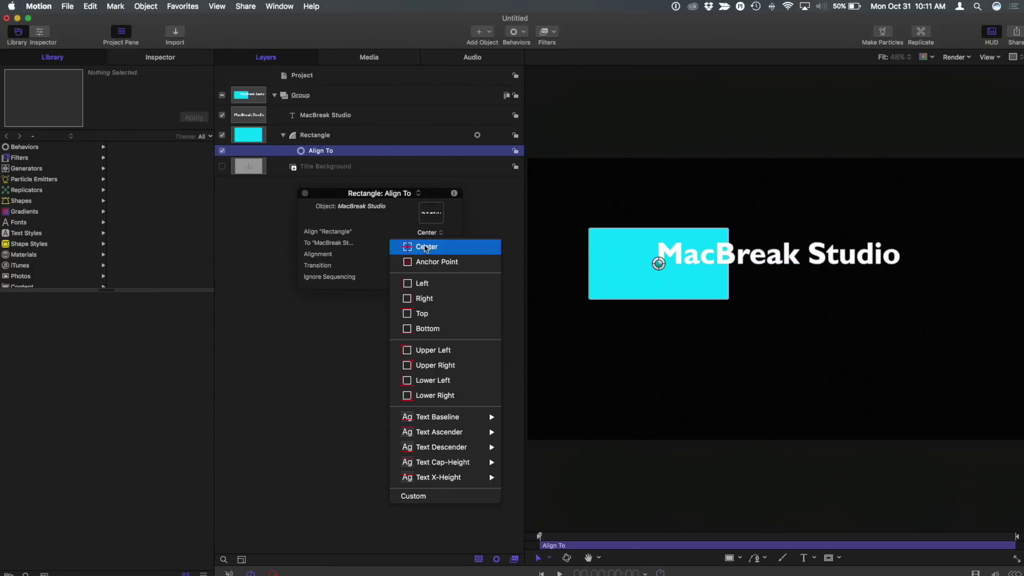
{"action": "left_click", "coordinate": [426, 245]}
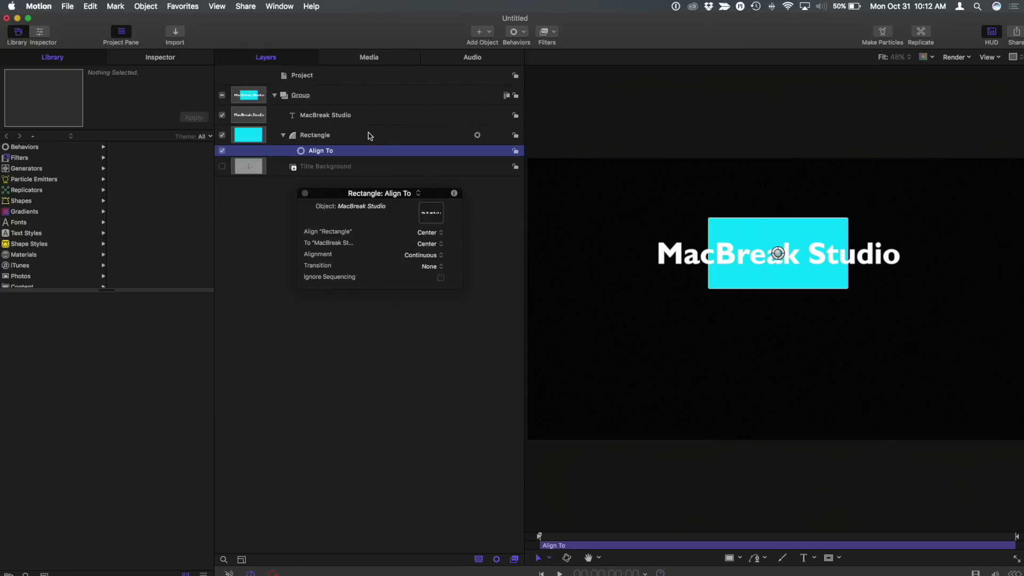
Move the MacBreak Studio text right and slightly up, with the cyan box following
{"action": "left_click", "coordinate": [369, 119]}
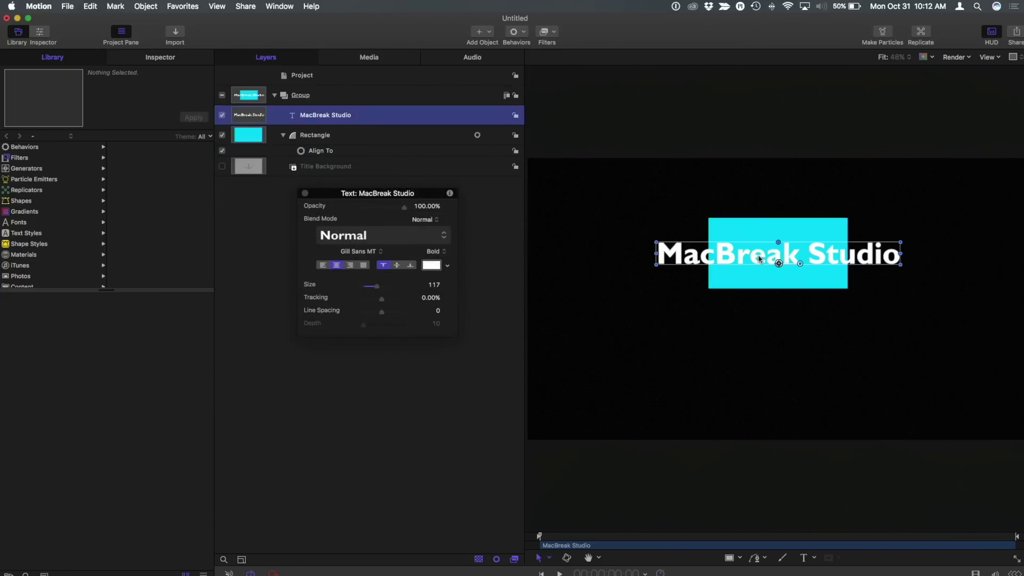
{"action": "left_click_drag", "start_coordinate": [764, 259], "coordinate": [842, 270]}
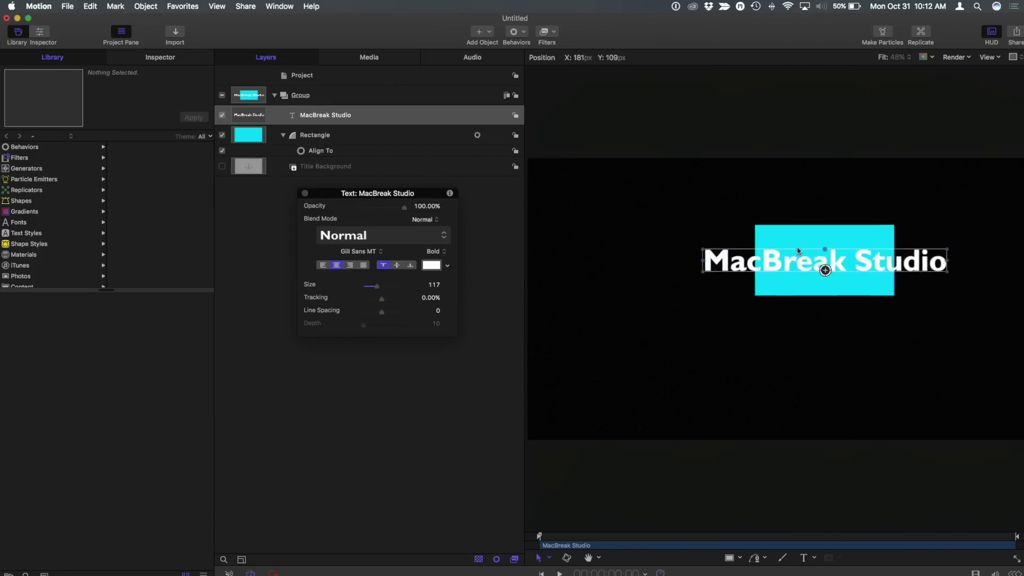
{"action": "mouse_move", "coordinate": [798, 250]}
{"action": "left_mouse_down"}
{"action": "mouse_move", "coordinate": [824, 229]}
{"action": "mouse_move", "coordinate": [784, 248]}
{"action": "left_mouse_up"}
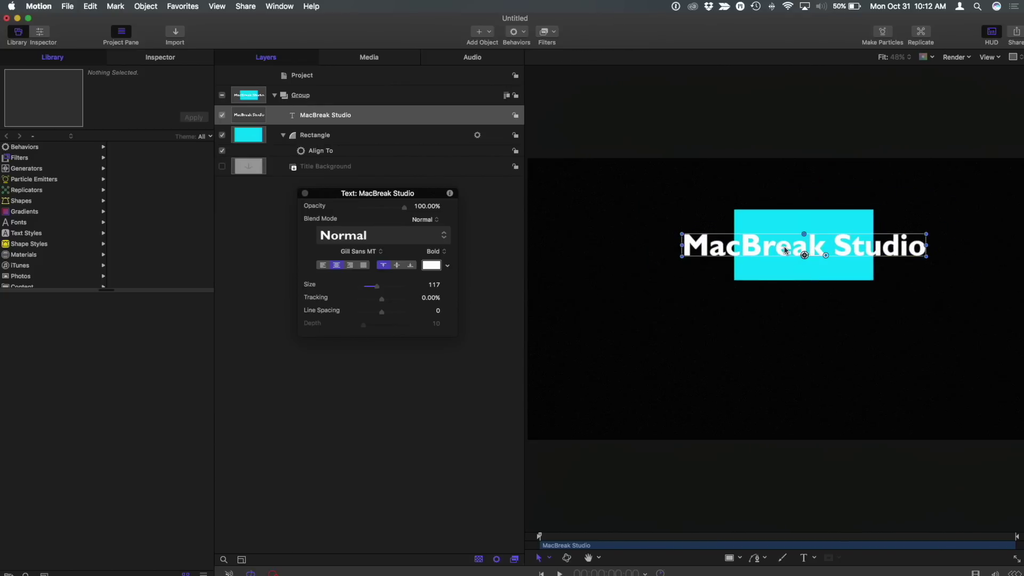
{"action": "left_click", "coordinate": [355, 152]}
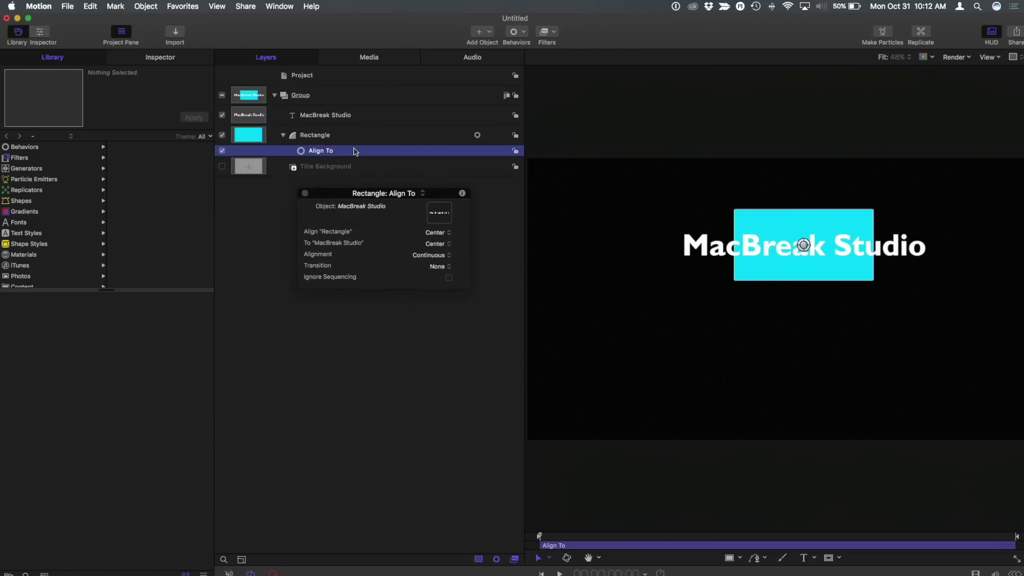
{"action": "left_click", "coordinate": [439, 267]}
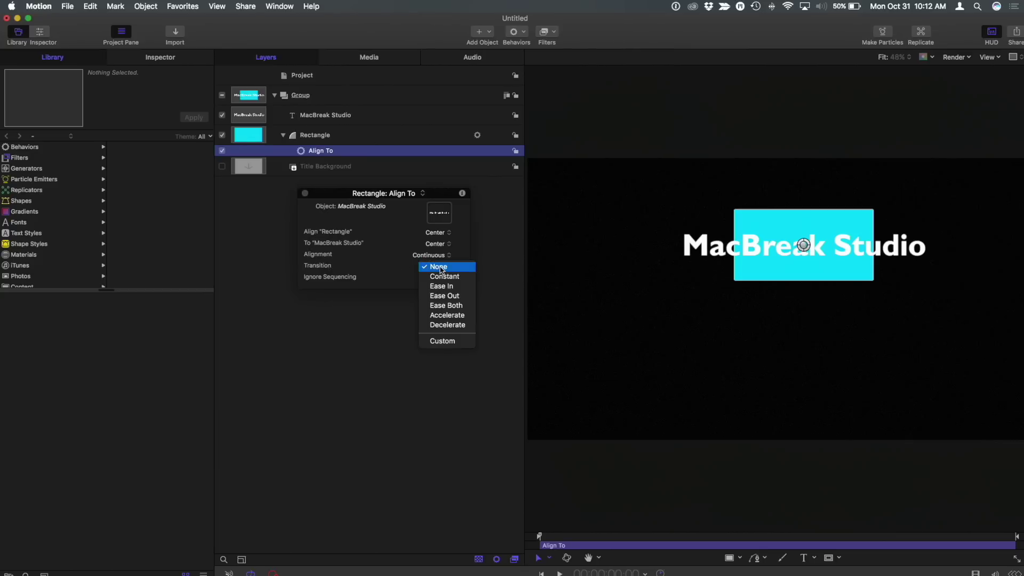
{"action": "left_click", "coordinate": [458, 306]}
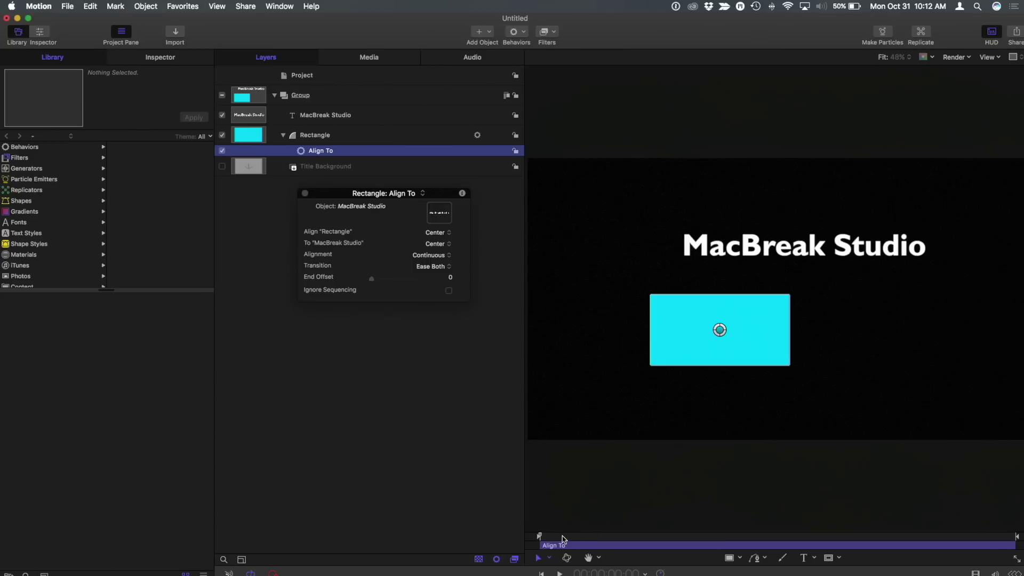
{"action": "left_click", "coordinate": [741, 329]}
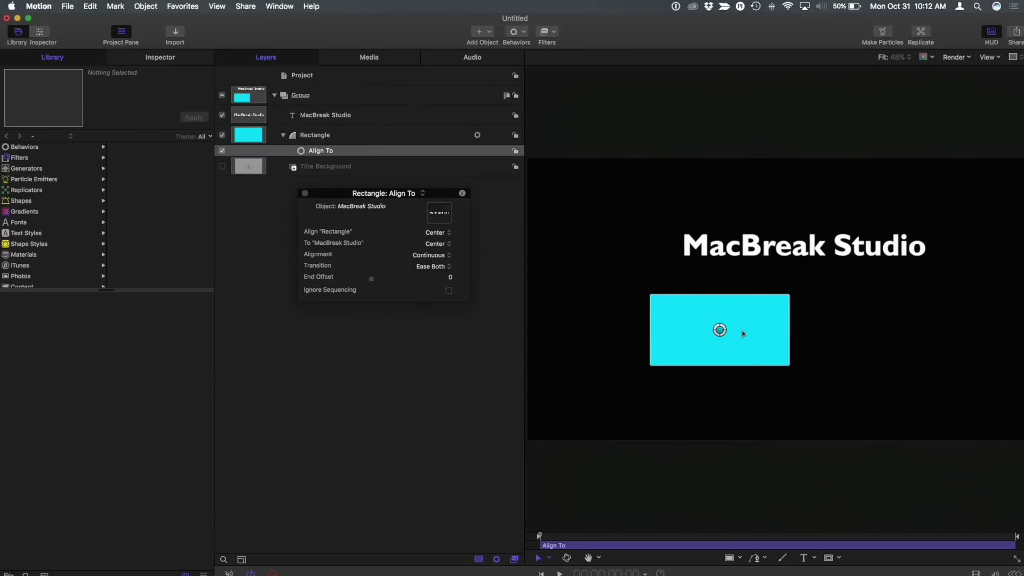
{"action": "left_click_drag", "start_coordinate": [743, 330], "coordinate": [741, 321]}
{"action": "left_click_drag", "start_coordinate": [540, 536], "coordinate": [600, 536]}
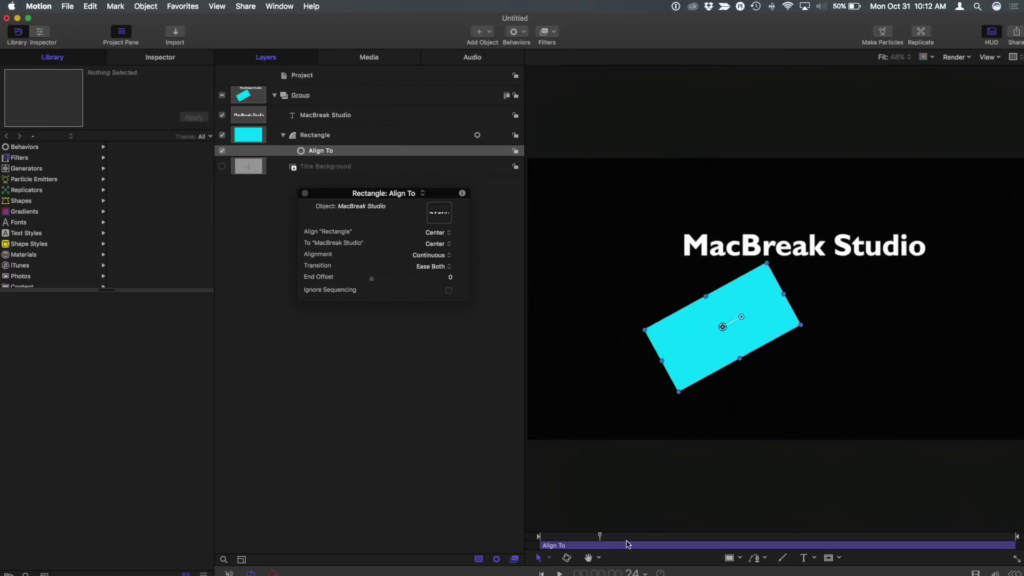
{"action": "key", "text": "space"}
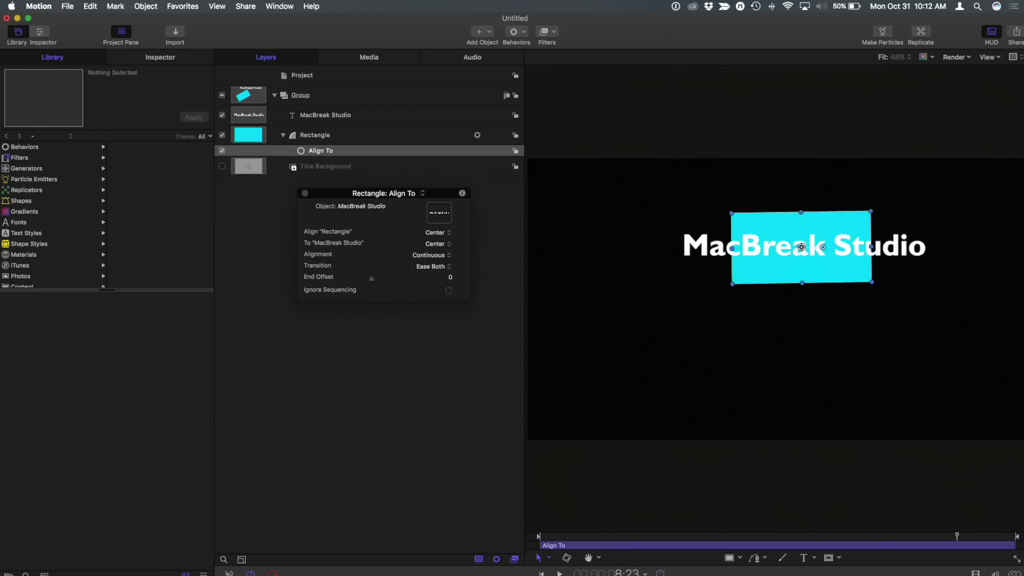
{"action": "key", "text": "space"}
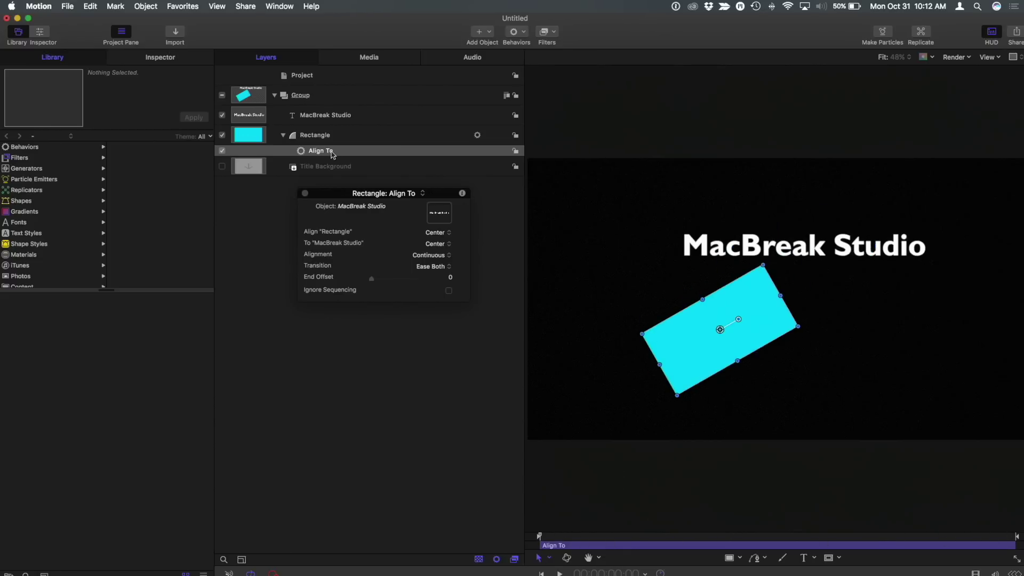
{"action": "left_click", "coordinate": [436, 266]}
{"action": "left_click", "coordinate": [432, 231]}
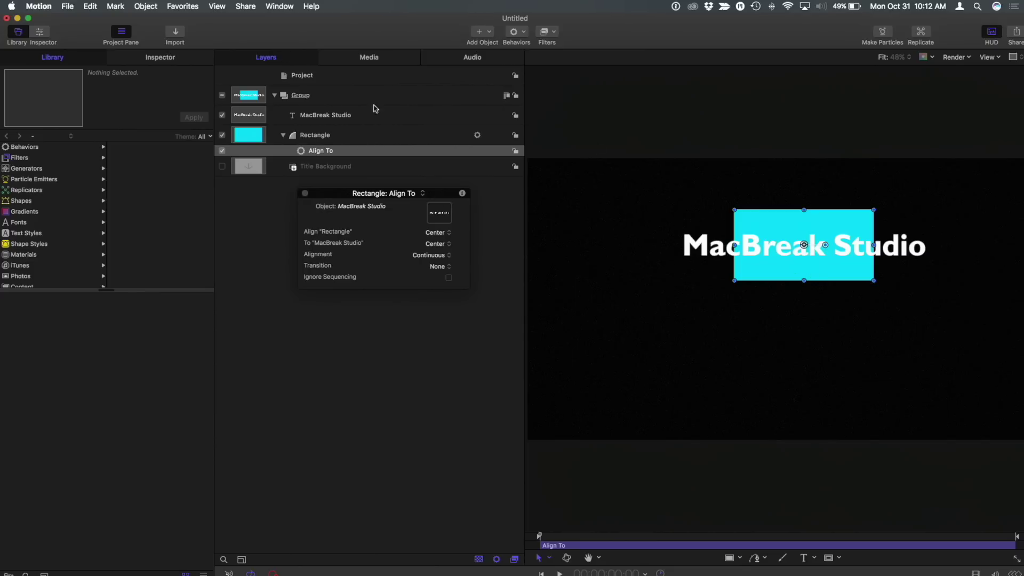
Add a Link parameter behavior to the Rectangle's Shape > Geometry Size parameter
{"action": "left_click", "coordinate": [367, 138]}
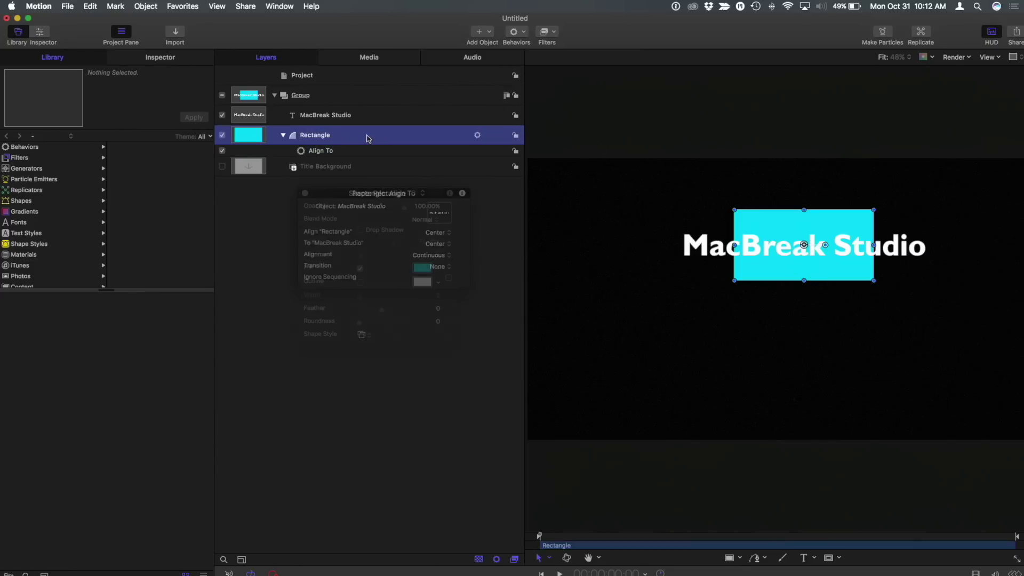
{"action": "left_click", "coordinate": [165, 60]}
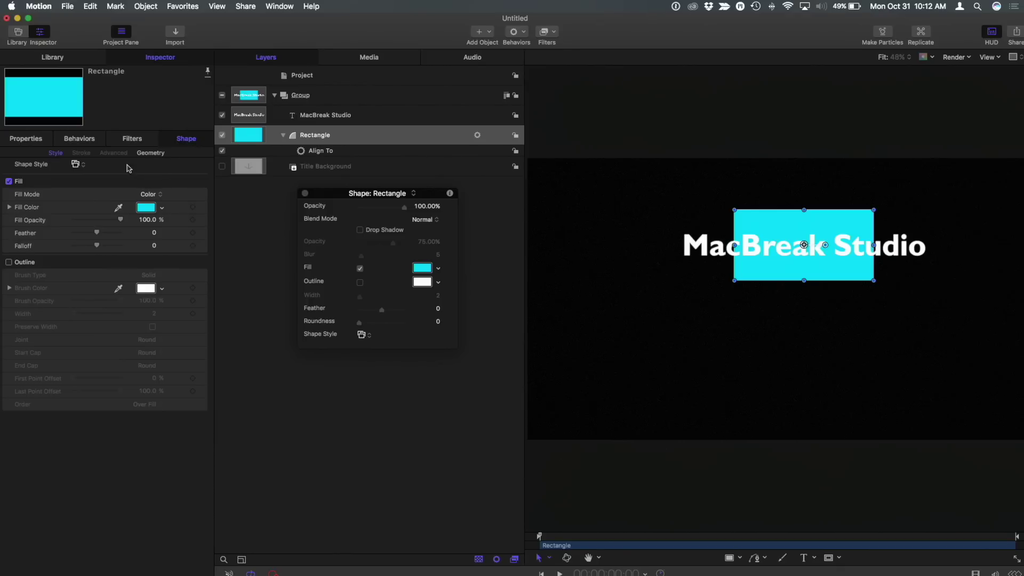
{"action": "left_click", "coordinate": [154, 155]}
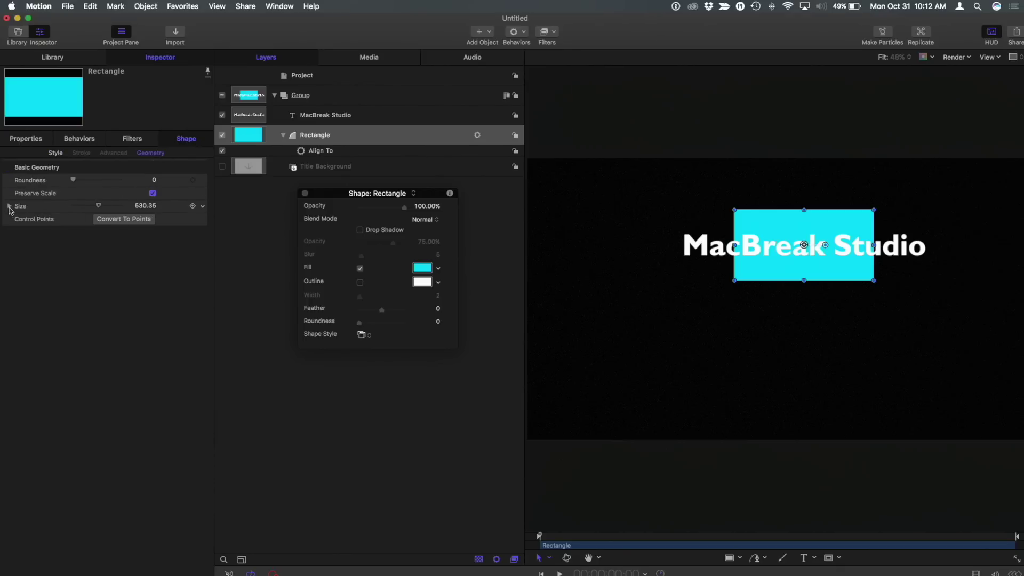
{"action": "left_click", "coordinate": [9, 207]}
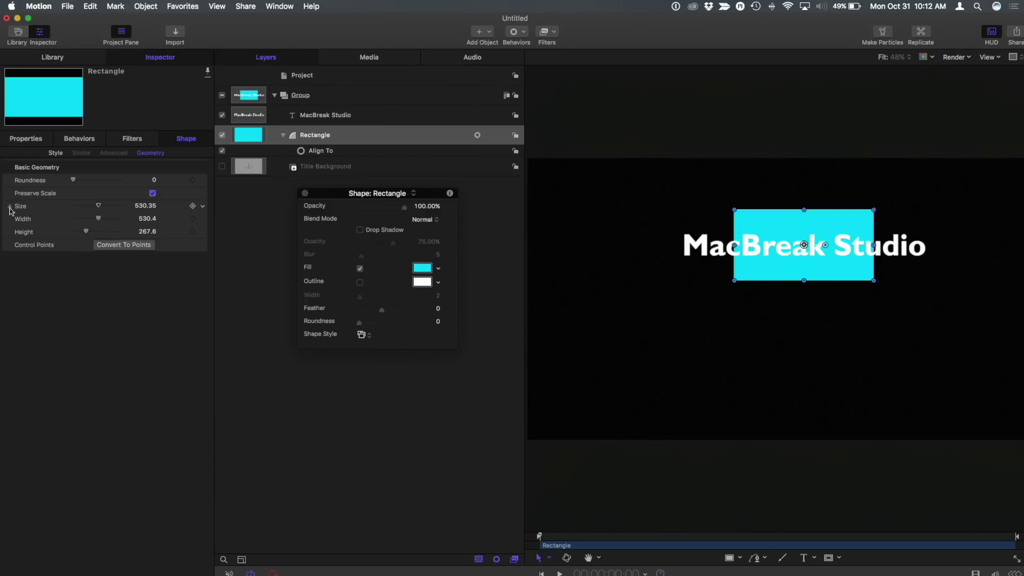
{"action": "left_click", "coordinate": [10, 207]}
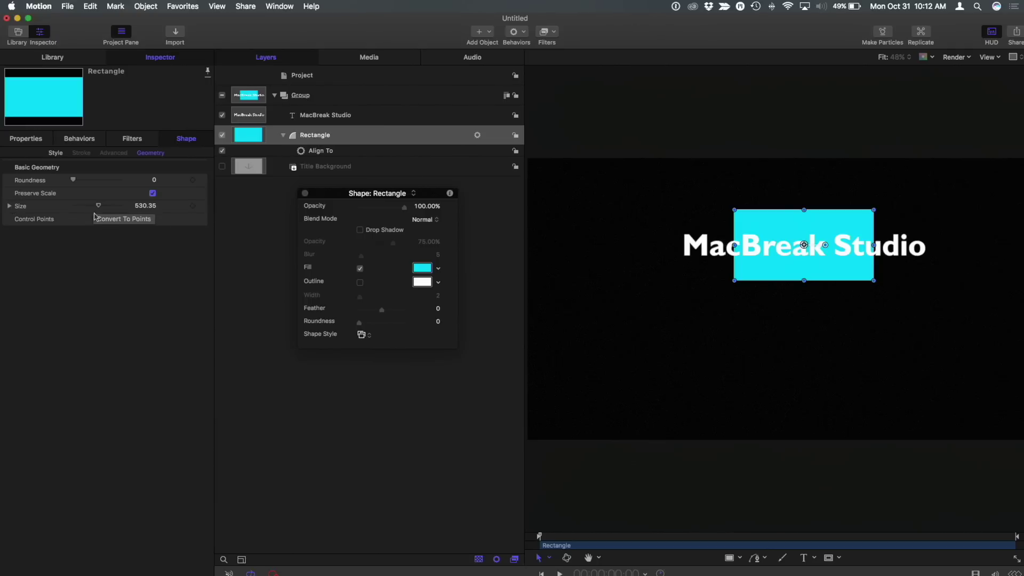
{"action": "left_click", "coordinate": [204, 208]}
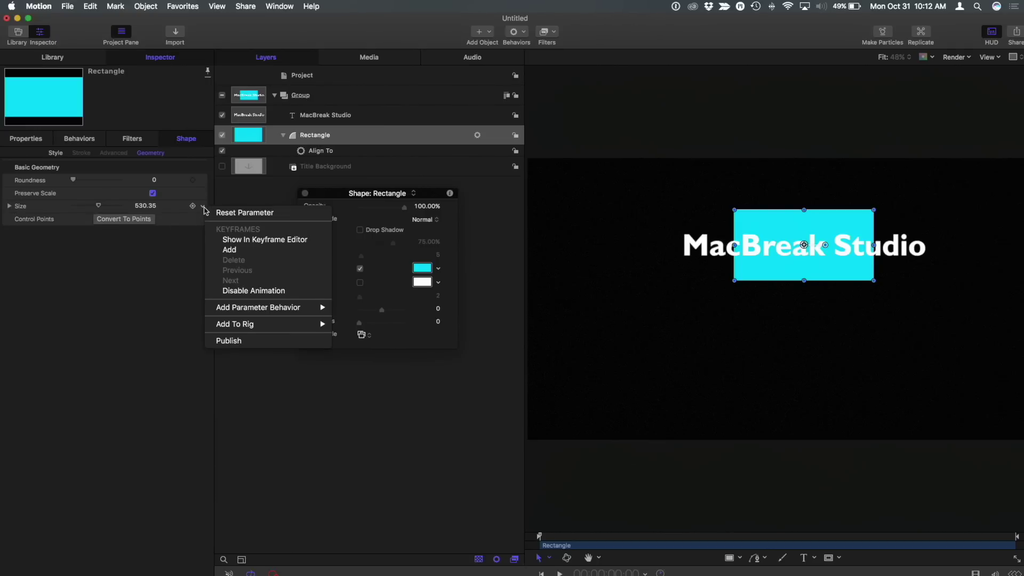
{"action": "mouse_move", "coordinate": [263, 313]}
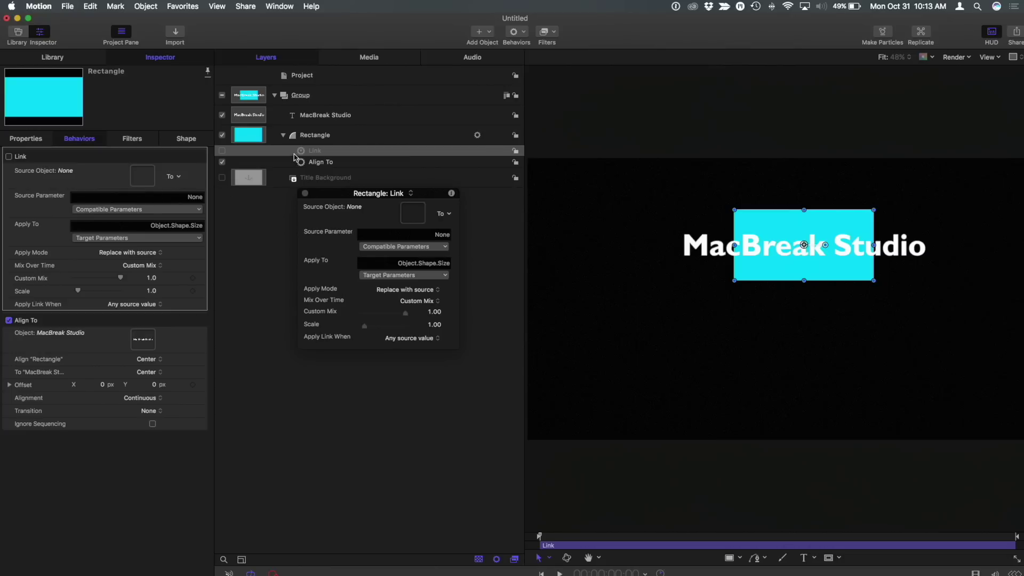
Set the Link source to MacBreak Studio with Object Attributes > Size > All as its parameter
{"action": "left_click_drag", "start_coordinate": [299, 115], "coordinate": [146, 177]}
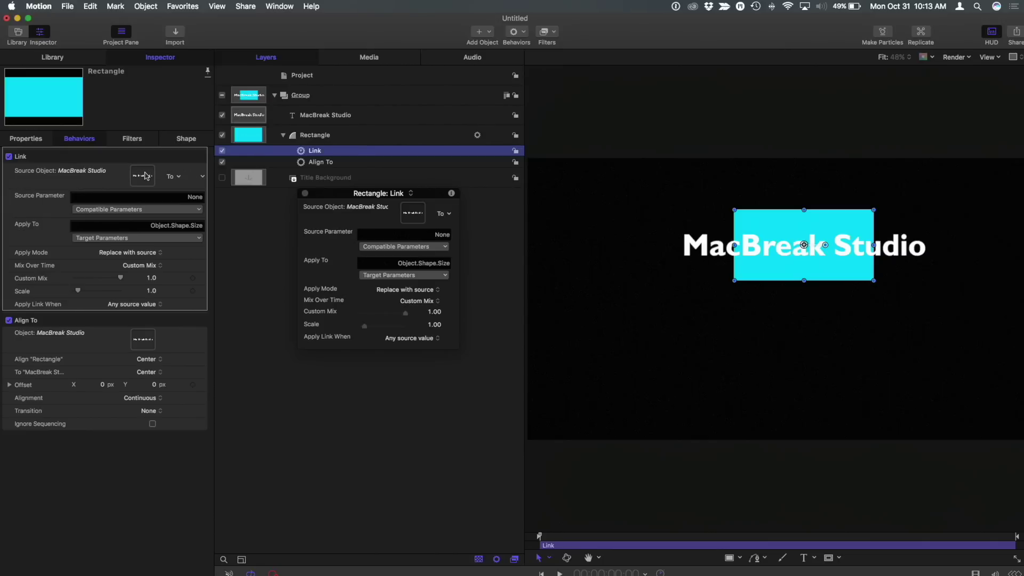
{"action": "left_click", "coordinate": [186, 215]}
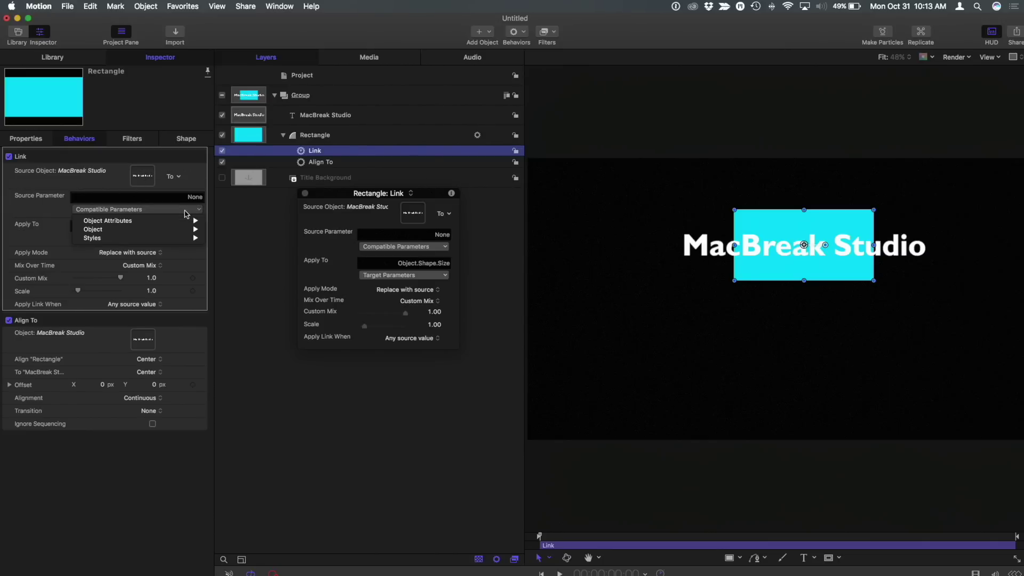
{"action": "mouse_move", "coordinate": [193, 220]}
{"action": "mouse_move", "coordinate": [231, 221]}
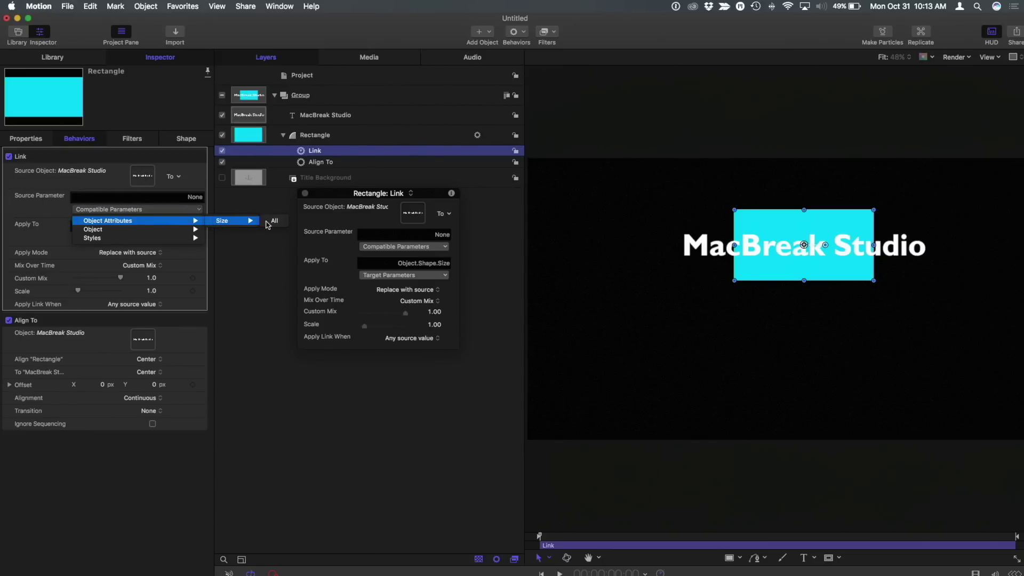
{"action": "left_click", "coordinate": [275, 221]}
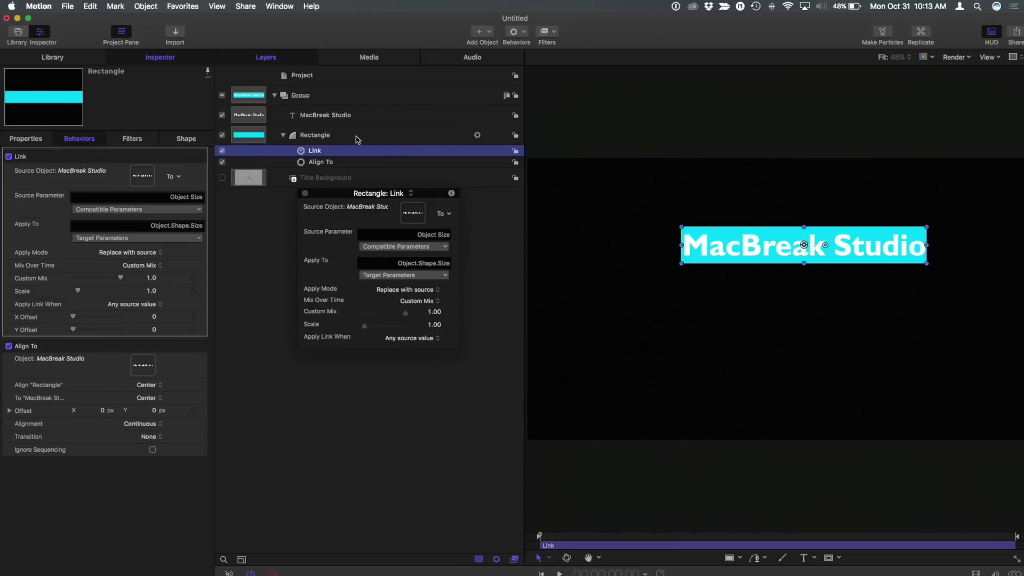
{"action": "left_click", "coordinate": [356, 118]}
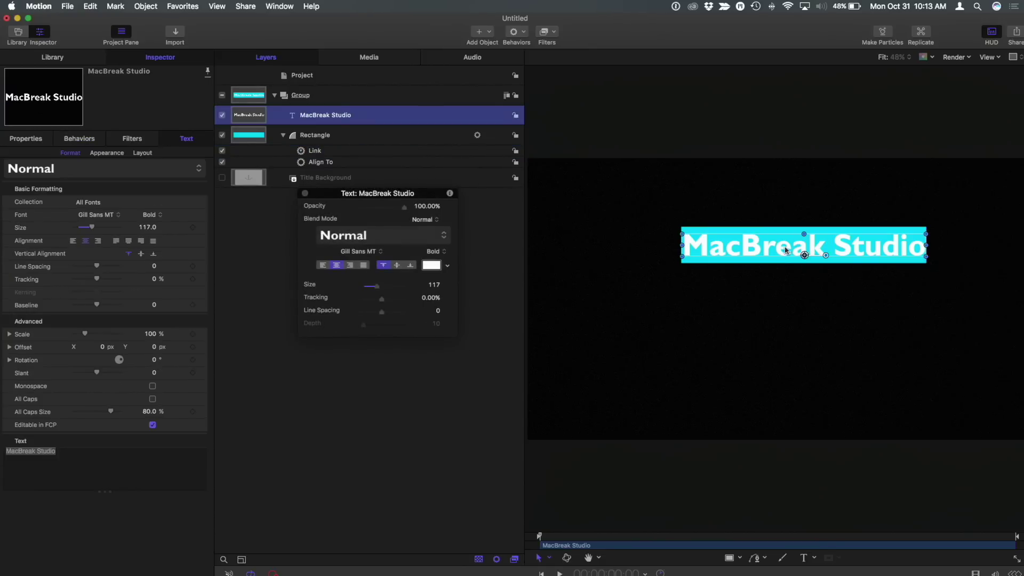
Change the title text to 'Coming Soon' and move it slightly up and right
{"action": "left_click_drag", "start_coordinate": [785, 251], "coordinate": [736, 266]}
{"action": "double_click", "coordinate": [737, 264]}
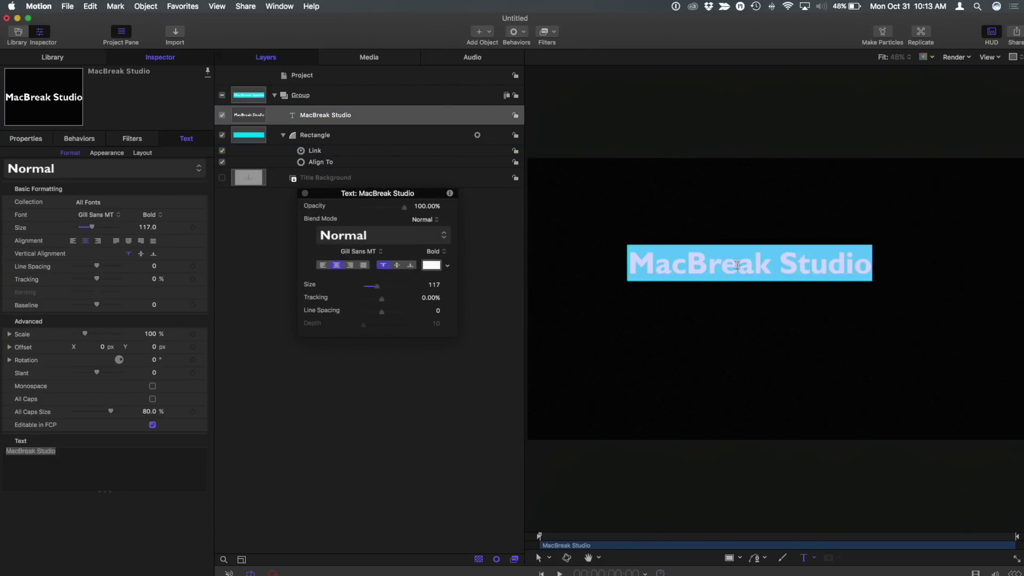
{"action": "left_click", "coordinate": [737, 264], "text": "shift"}
{"action": "key", "text": "super+a"}
{"action": "type", "text": "Com"}
{"action": "key", "text": "BackSpace"}
{"action": "type", "text": "min"}
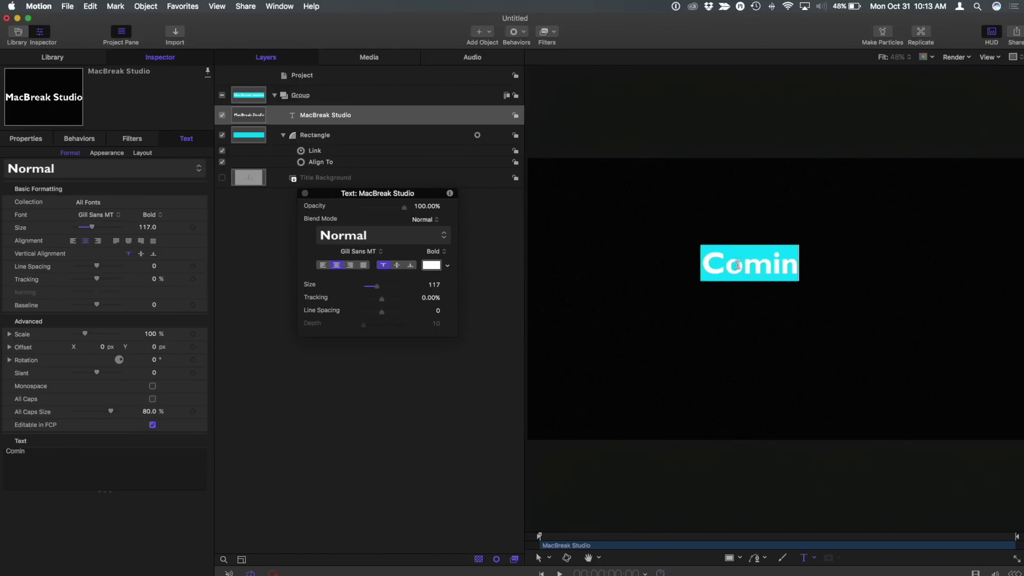
{"action": "type", "text": "g Soon"}
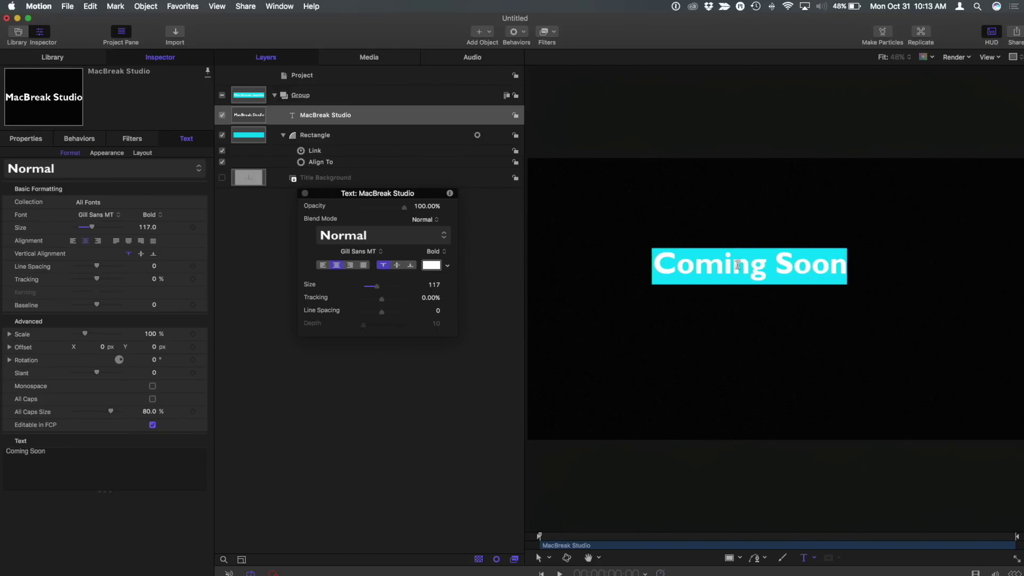
{"action": "key", "text": "Escape"}
{"action": "left_click_drag", "start_coordinate": [738, 267], "coordinate": [758, 255]}
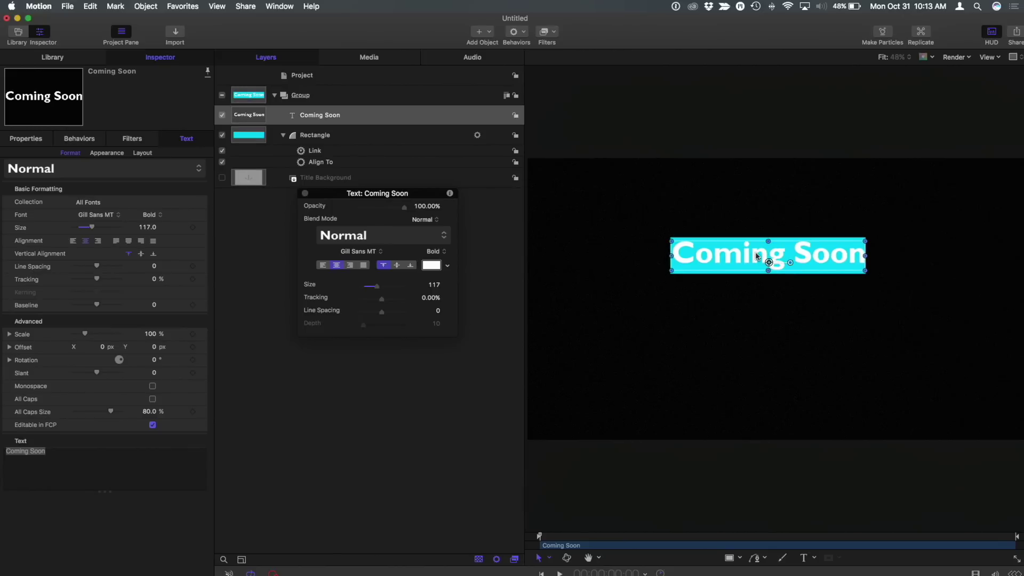
Give the Link behavior an X Offset of 31 and a Y Offset of 7
{"action": "left_click", "coordinate": [343, 153]}
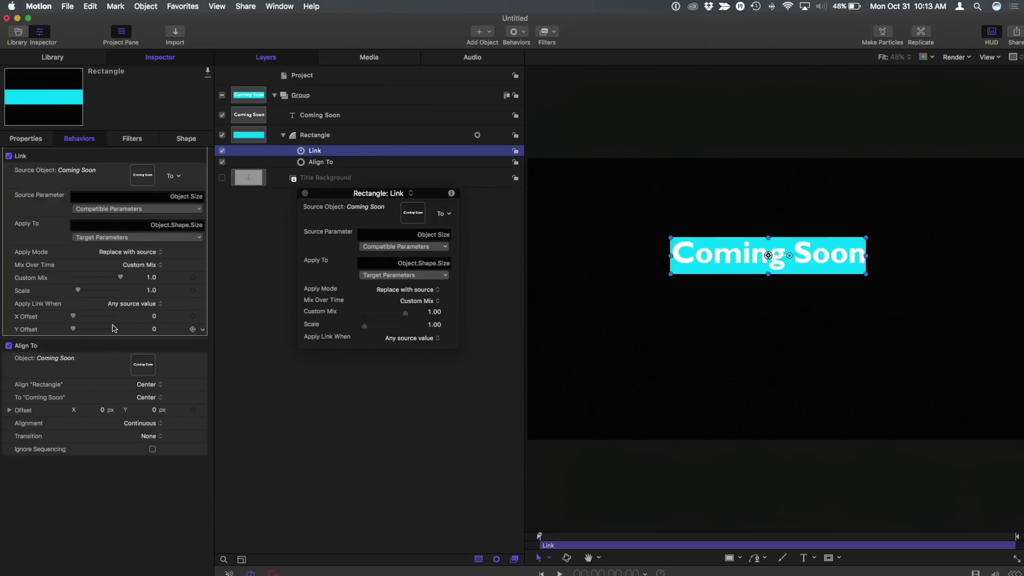
{"action": "mouse_move", "coordinate": [75, 319]}
{"action": "left_mouse_down"}
{"action": "mouse_move", "coordinate": [106, 319]}
{"action": "mouse_move", "coordinate": [76, 329]}
{"action": "left_mouse_up"}
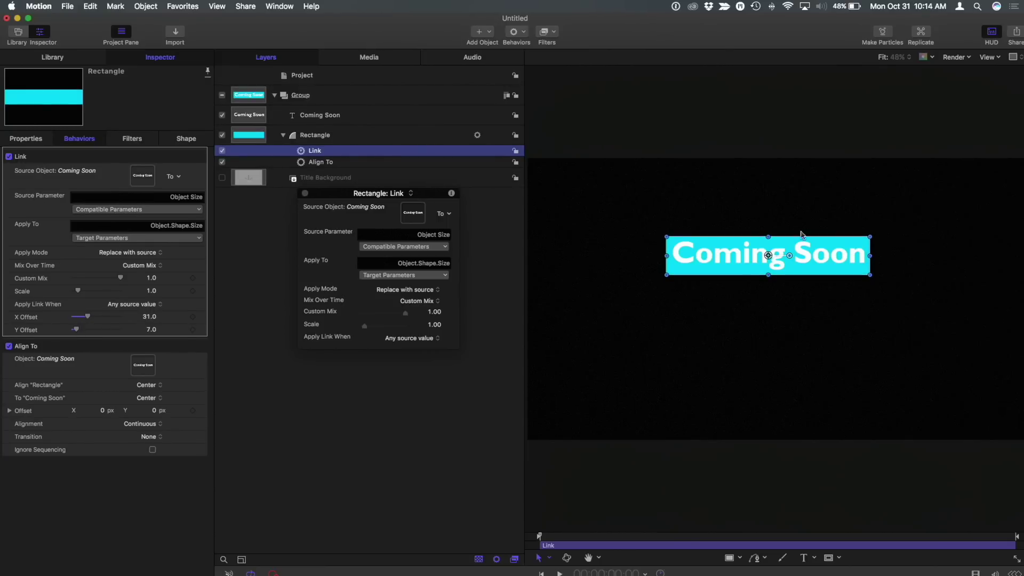
{"action": "left_click", "coordinate": [768, 256]}
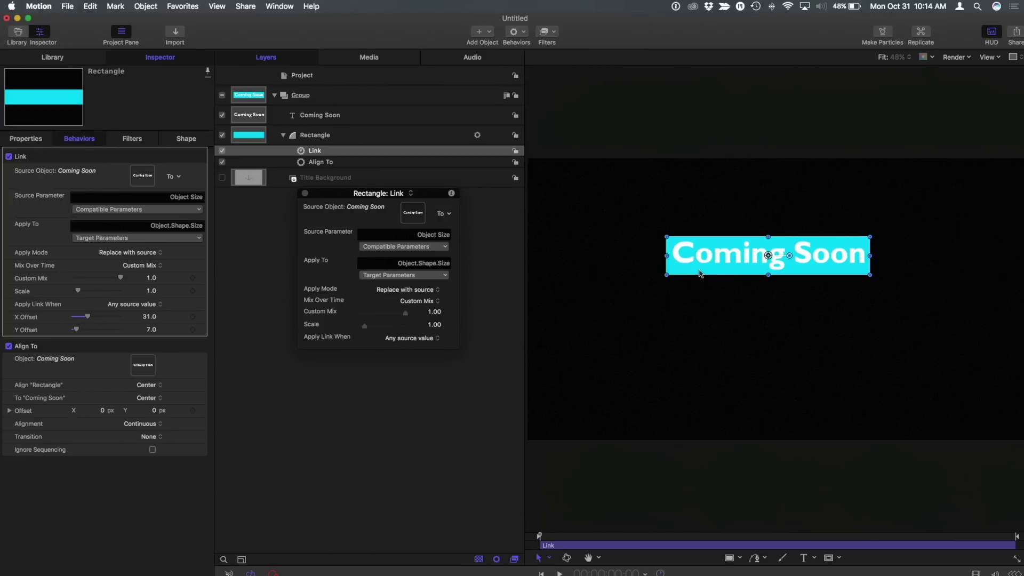
{"action": "left_click", "coordinate": [366, 138]}
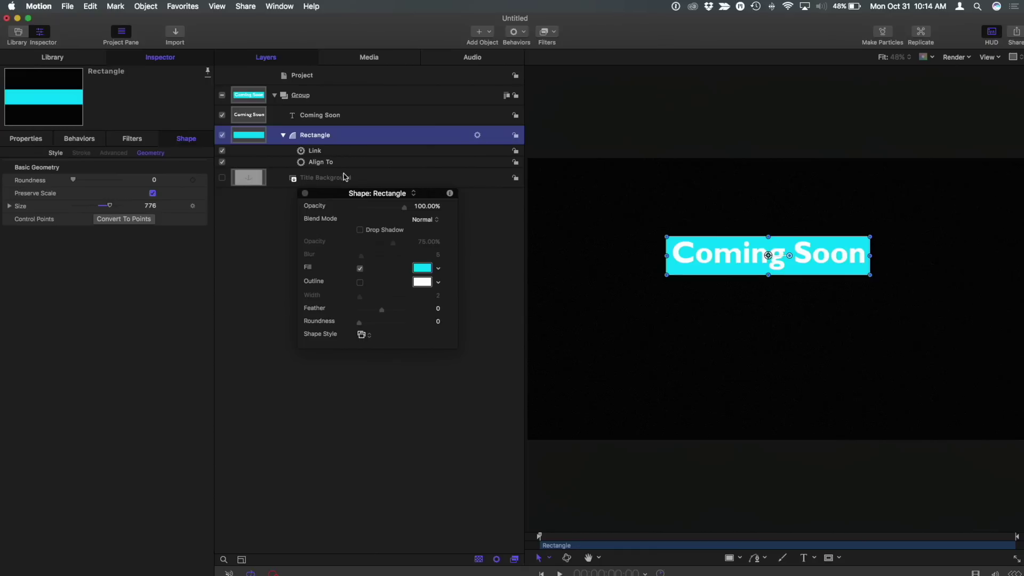
Publish the Rectangle's Fill Color from its Shape > Style settings for Final Cut Pro
{"action": "left_click", "coordinate": [56, 153]}
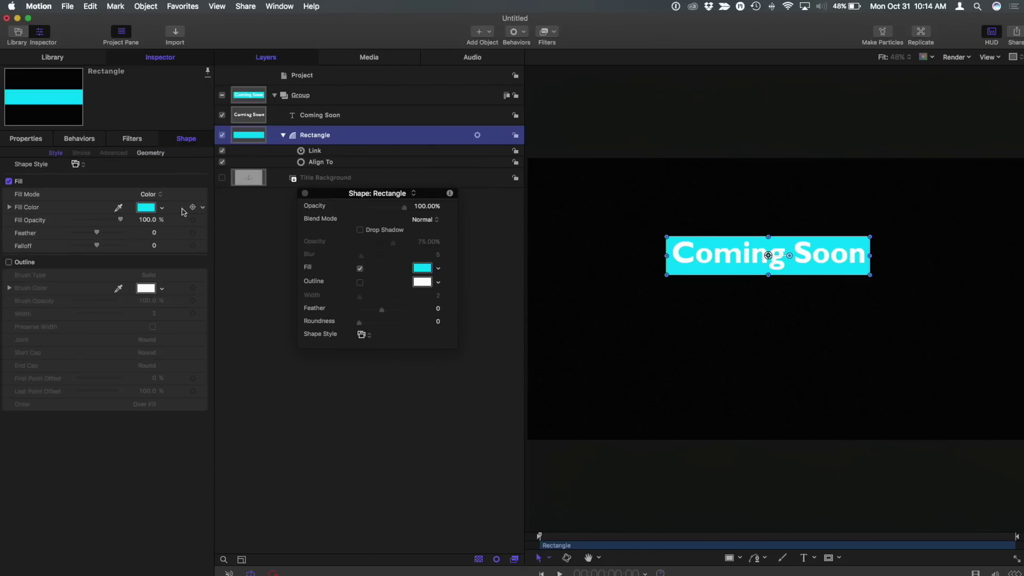
{"action": "left_click", "coordinate": [203, 210]}
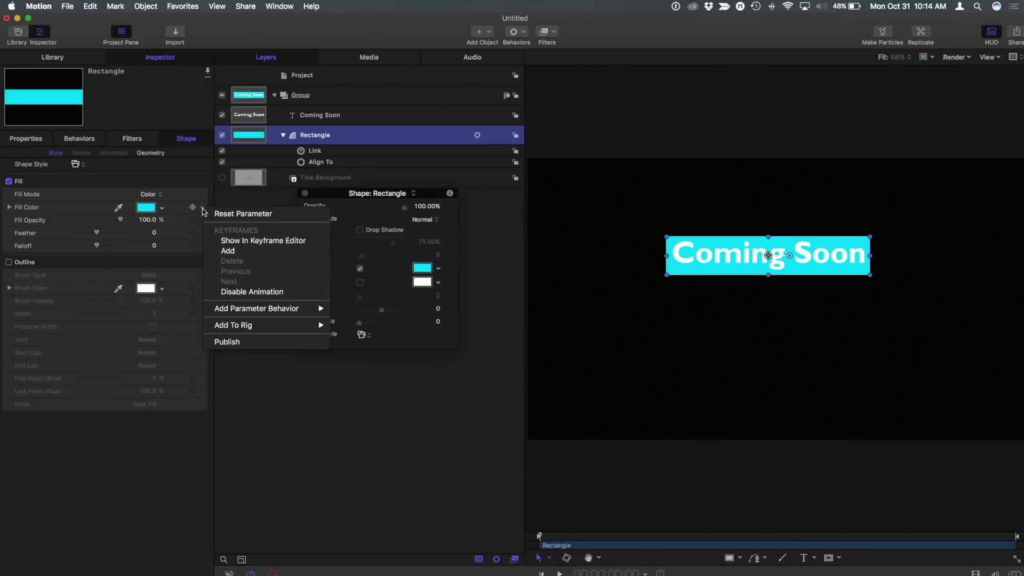
{"action": "left_click", "coordinate": [231, 341]}
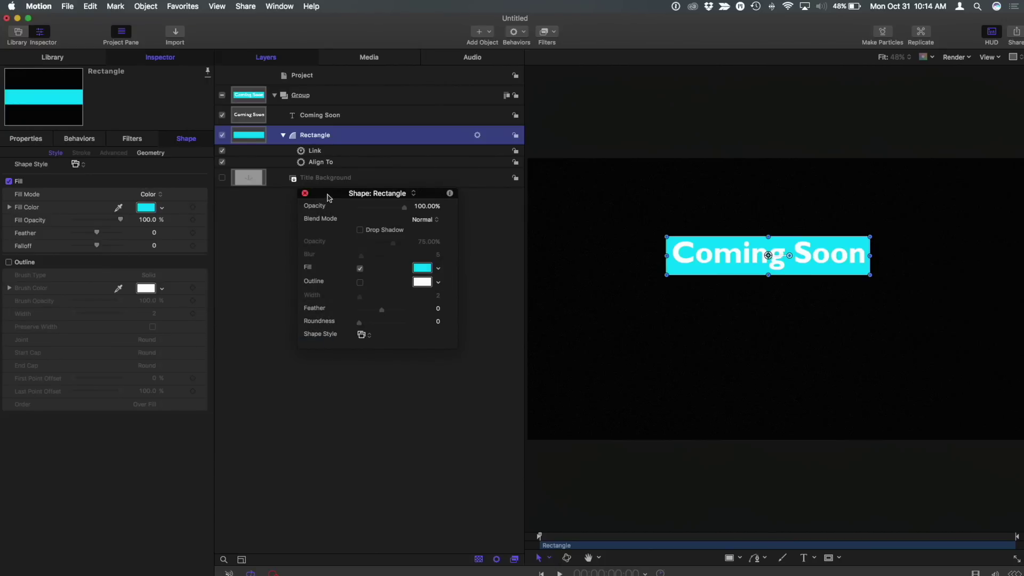
{"action": "left_click_drag", "start_coordinate": [327, 195], "coordinate": [330, 288]}
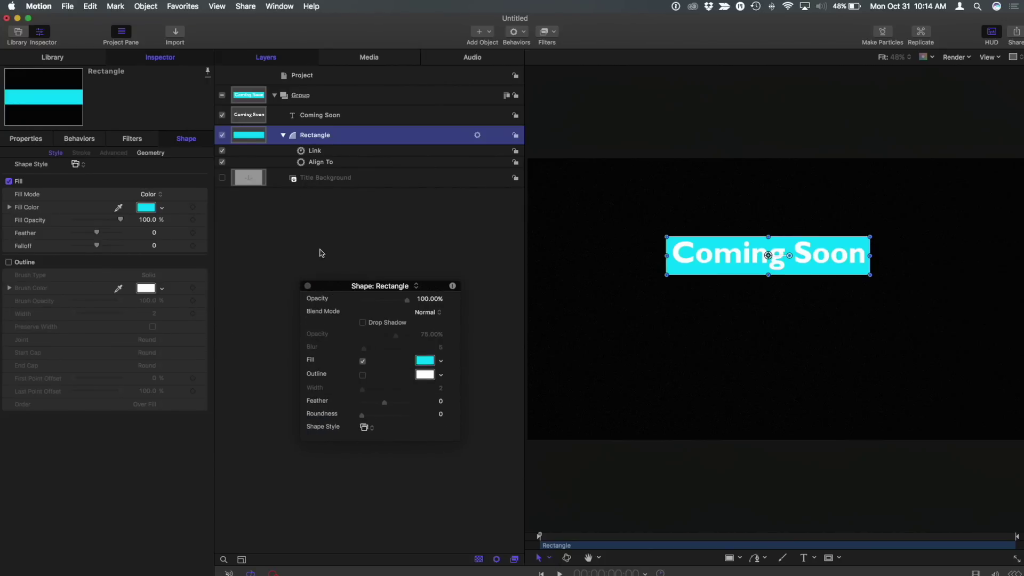
Publish the rectangle's Roundness parameter for Final Cut Pro
{"action": "left_click", "coordinate": [148, 154]}
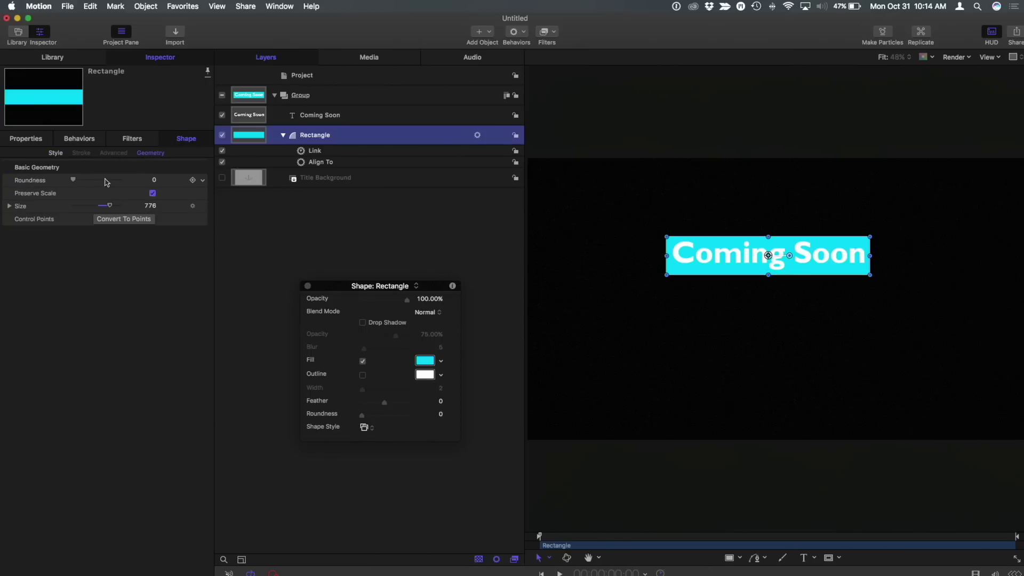
{"action": "right_click", "coordinate": [37, 184]}
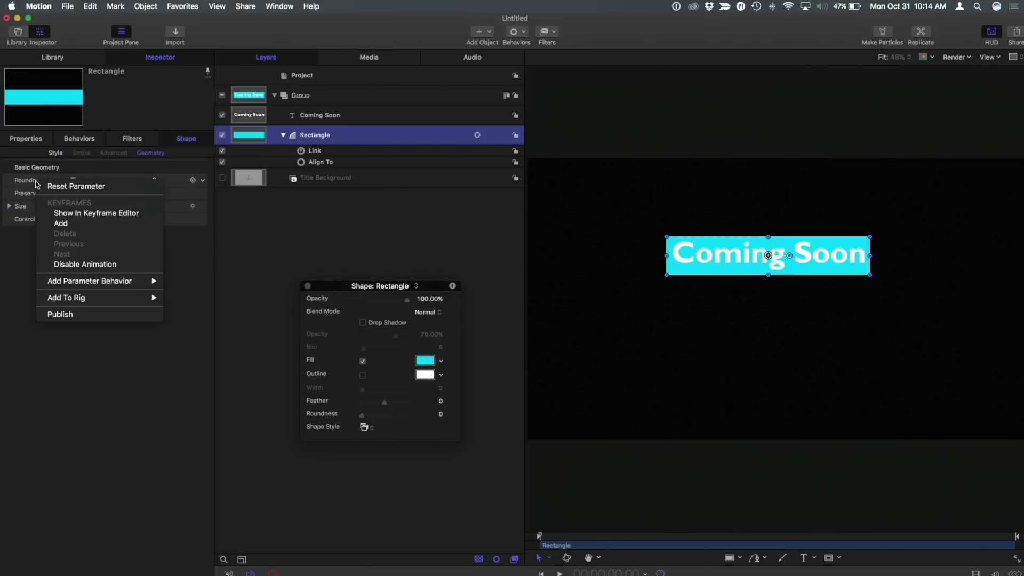
{"action": "left_click", "coordinate": [85, 315]}
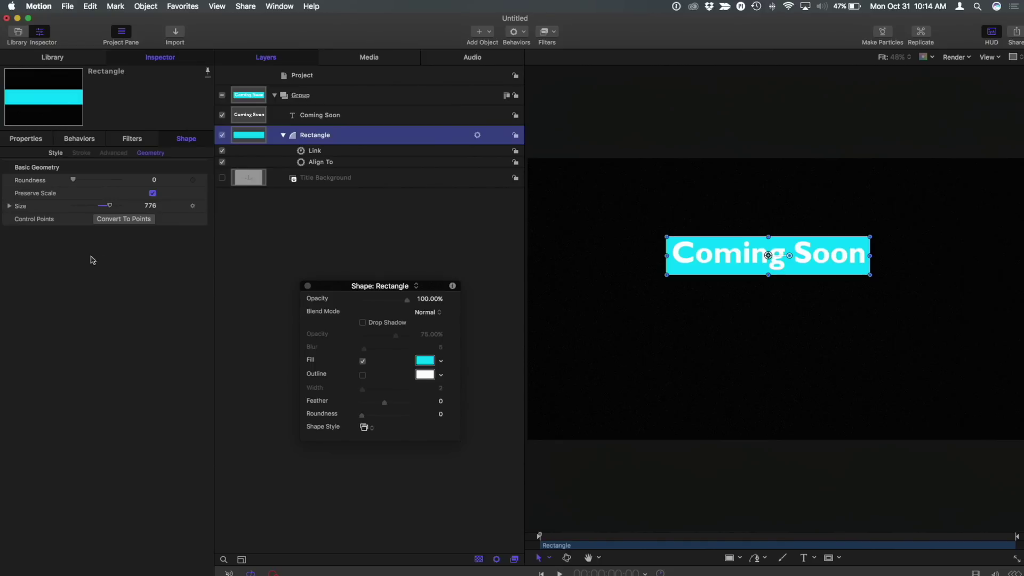
Publish the Link behavior's X Offset and Y Offset, then review the project's published parameters
{"action": "left_click", "coordinate": [342, 152]}
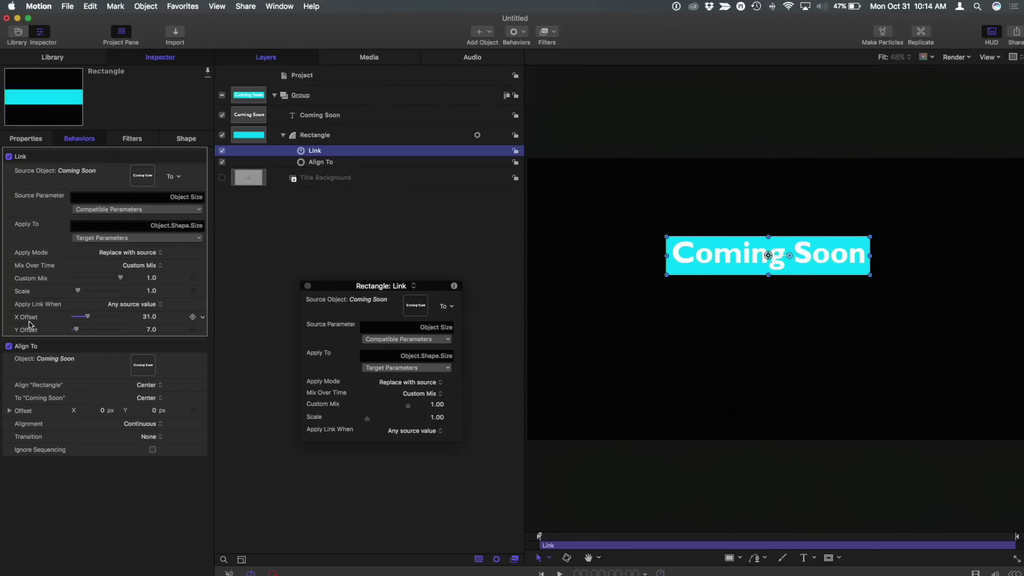
{"action": "right_click", "coordinate": [31, 321]}
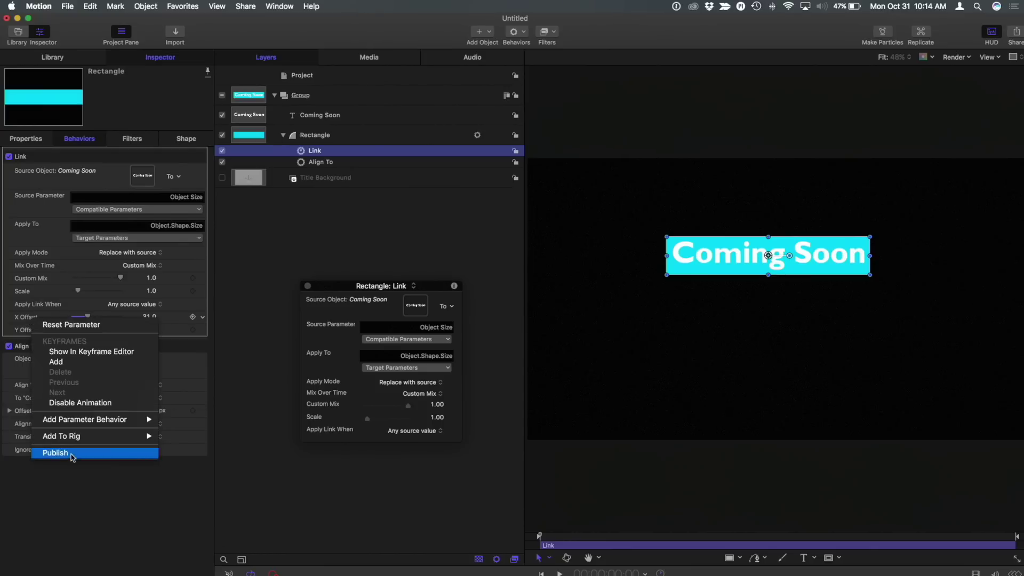
{"action": "left_click", "coordinate": [67, 451]}
{"action": "right_click", "coordinate": [31, 331]}
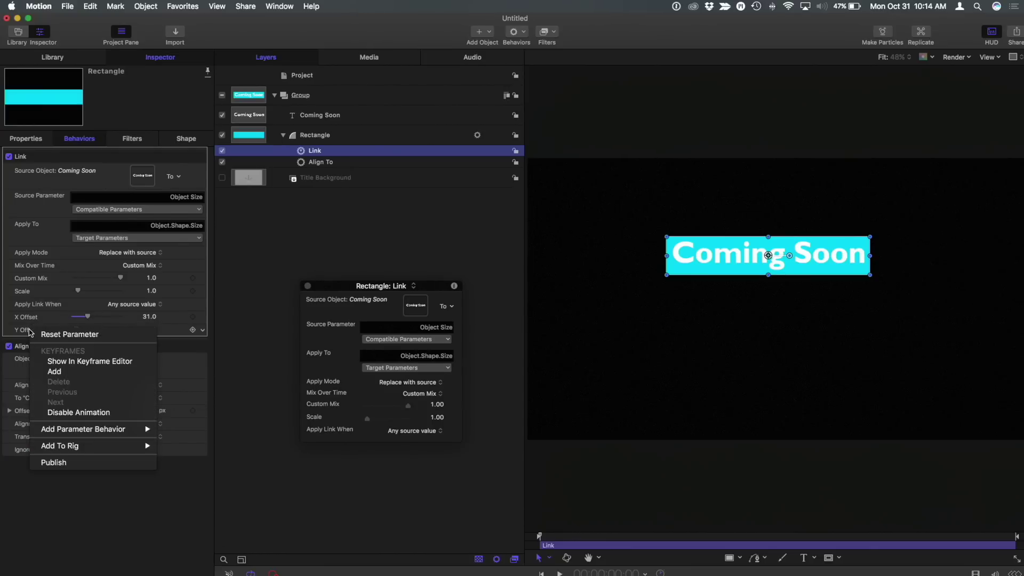
{"action": "left_click", "coordinate": [81, 463]}
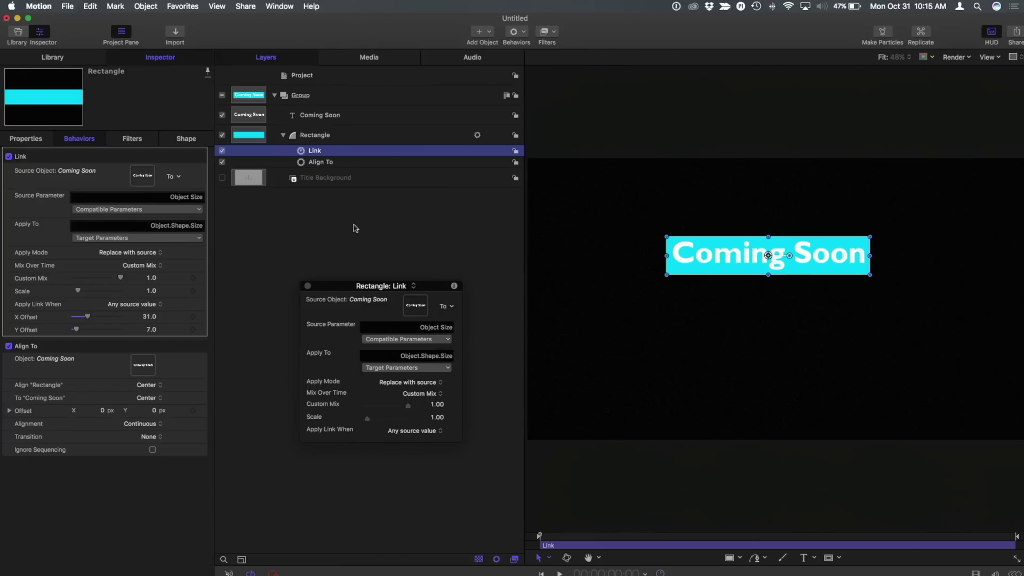
{"action": "left_click", "coordinate": [350, 77]}
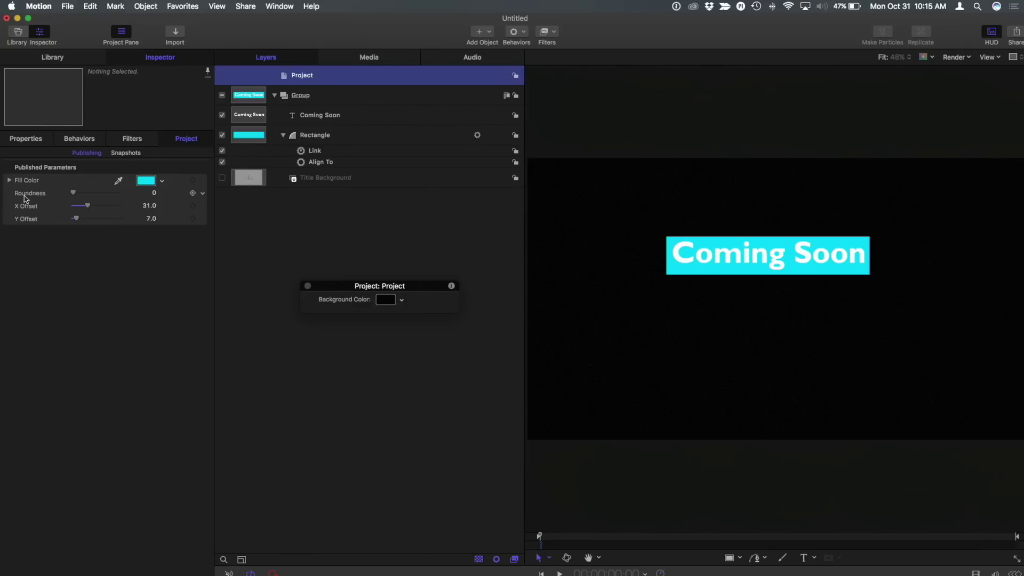
Rename the published X Offset and Y Offset parameters to Box Width
{"action": "double_click", "coordinate": [29, 208]}
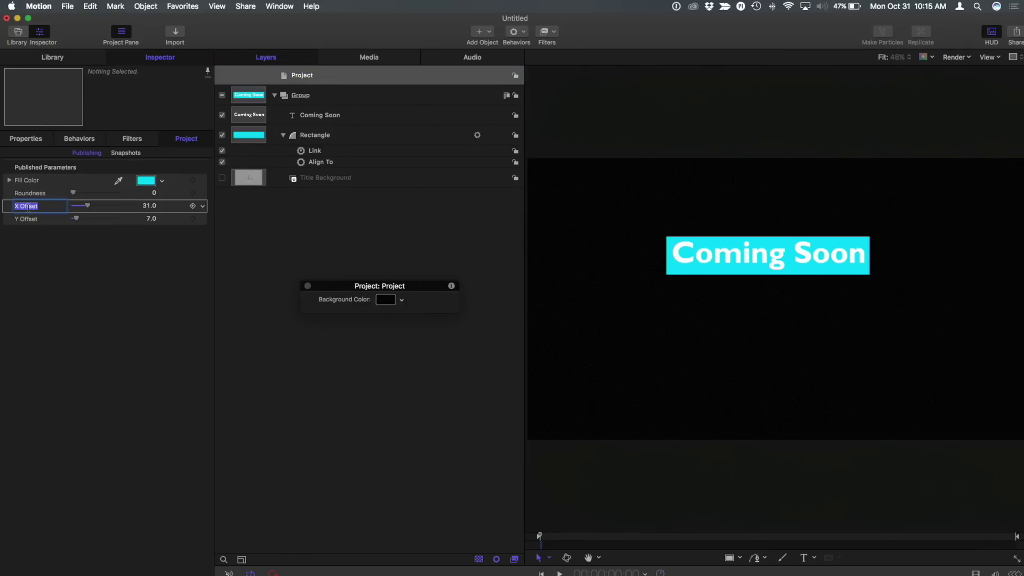
{"action": "type", "text": "Width"}
{"action": "key", "text": "Return"}
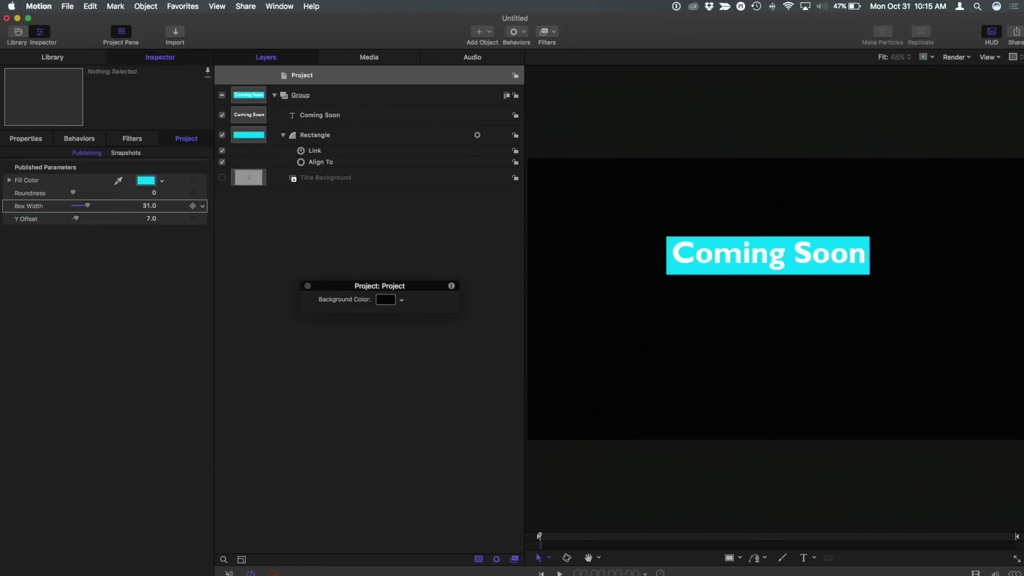
{"action": "double_click", "coordinate": [28, 219]}
{"action": "type", "text": "Box Width"}
{"action": "key", "text": "Return"}
Rename Roundness to Box Roundness, move it to the top of the list, and start publishing
{"action": "double_click", "coordinate": [34, 195]}
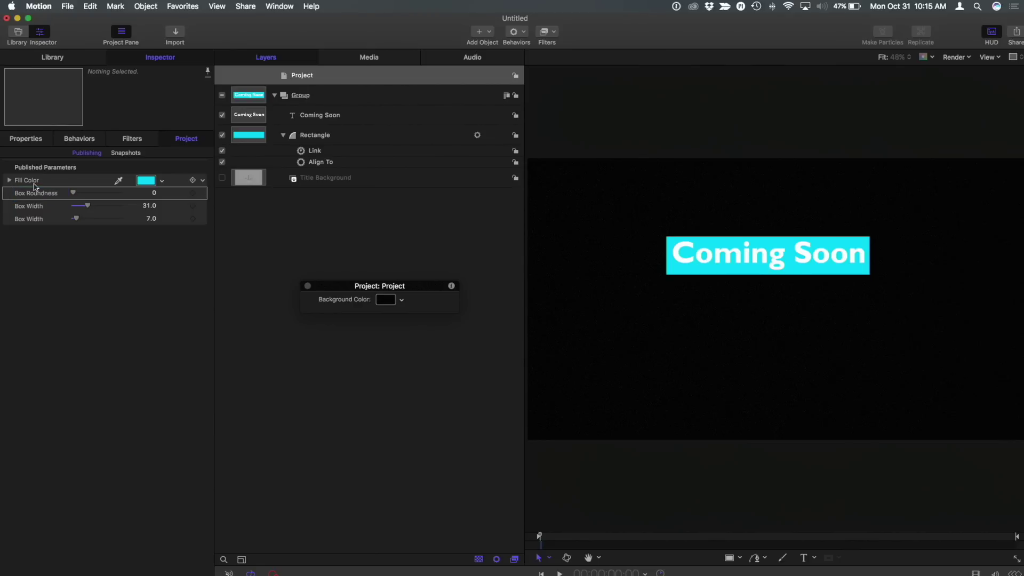
{"action": "left_click_drag", "start_coordinate": [32, 199], "coordinate": [33, 185]}
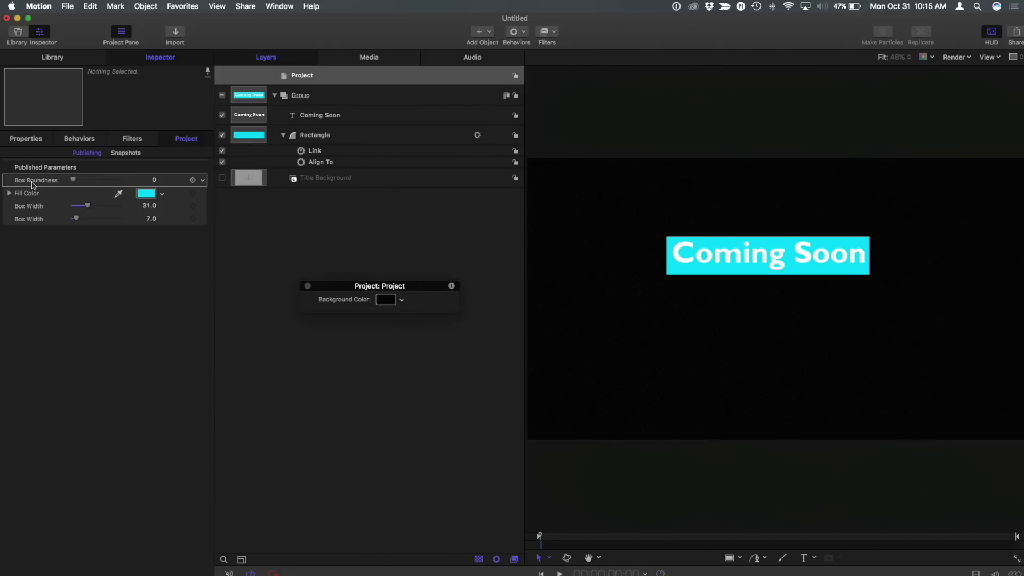
{"action": "key", "text": "super+s"}
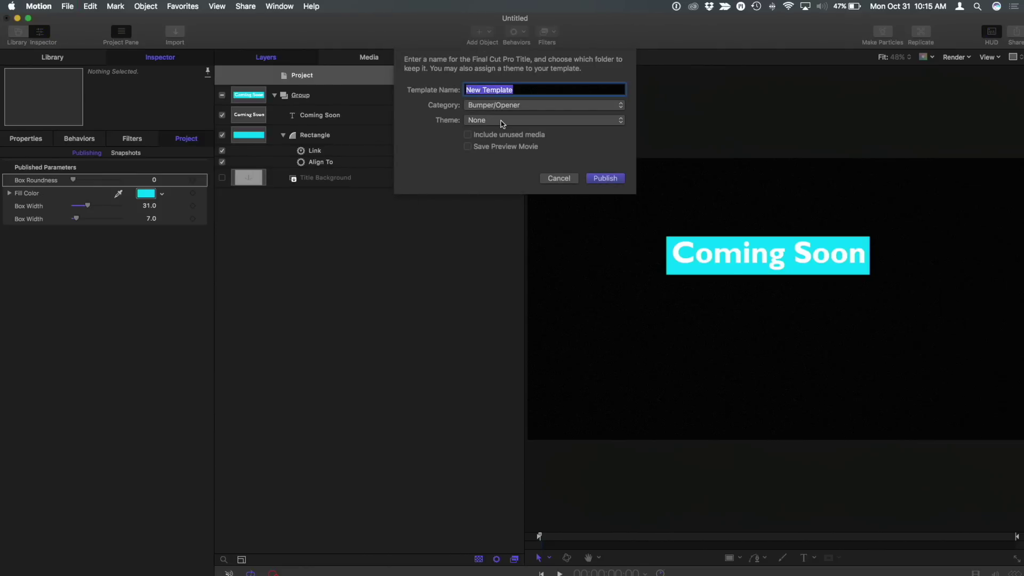
Publish the title as template 'MB Box' in a newly created 'MacBreak' category
{"action": "left_click", "coordinate": [511, 107]}
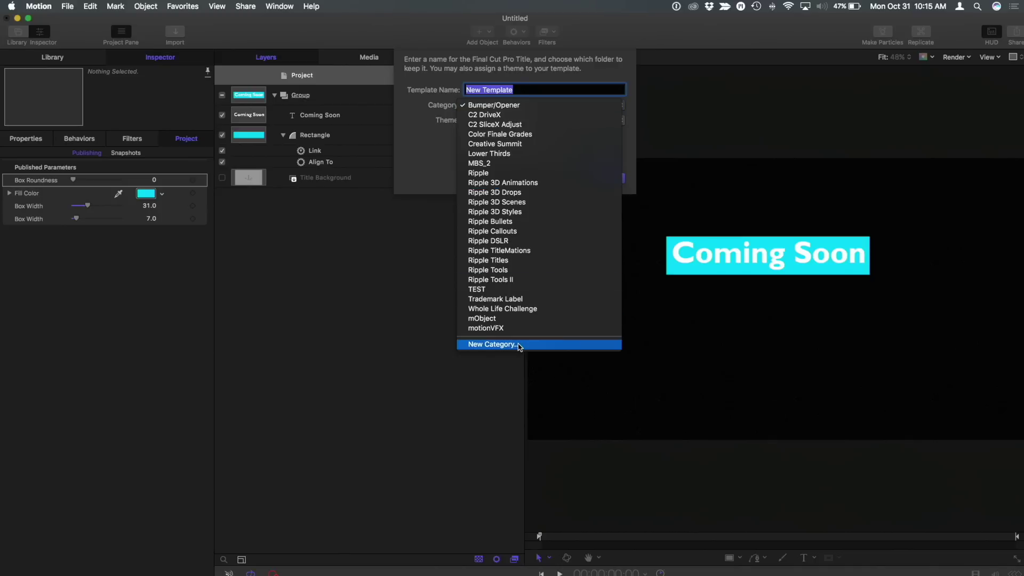
{"action": "left_click", "coordinate": [516, 344]}
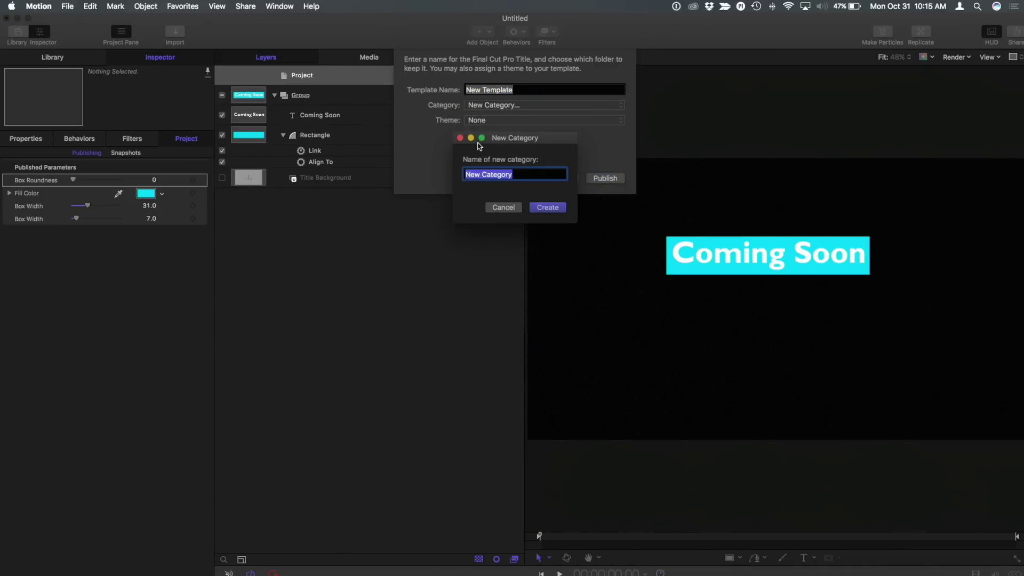
{"action": "type", "text": "MacBreak"}
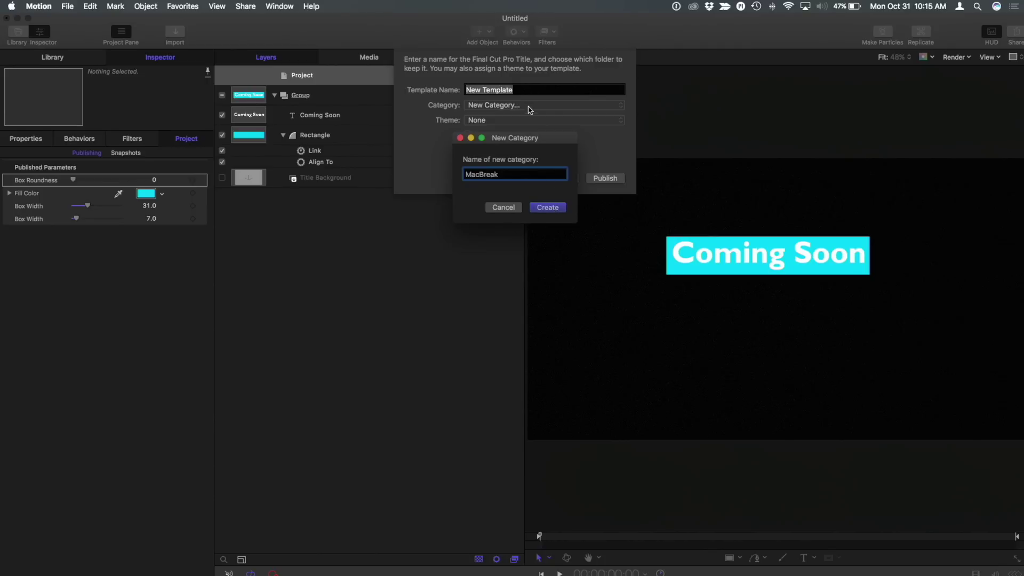
{"action": "key", "text": "Return"}
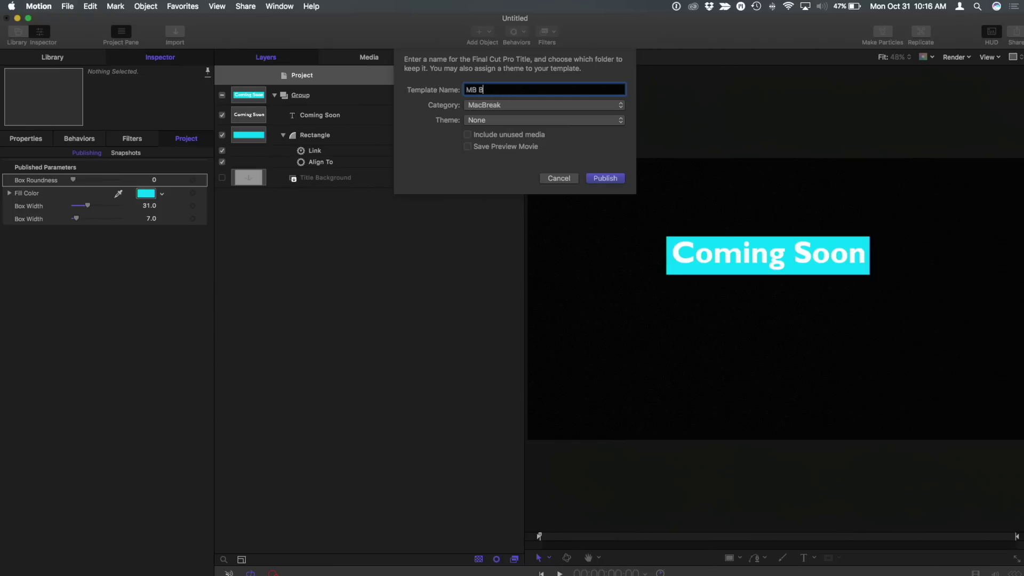
{"action": "left_click", "coordinate": [606, 178]}
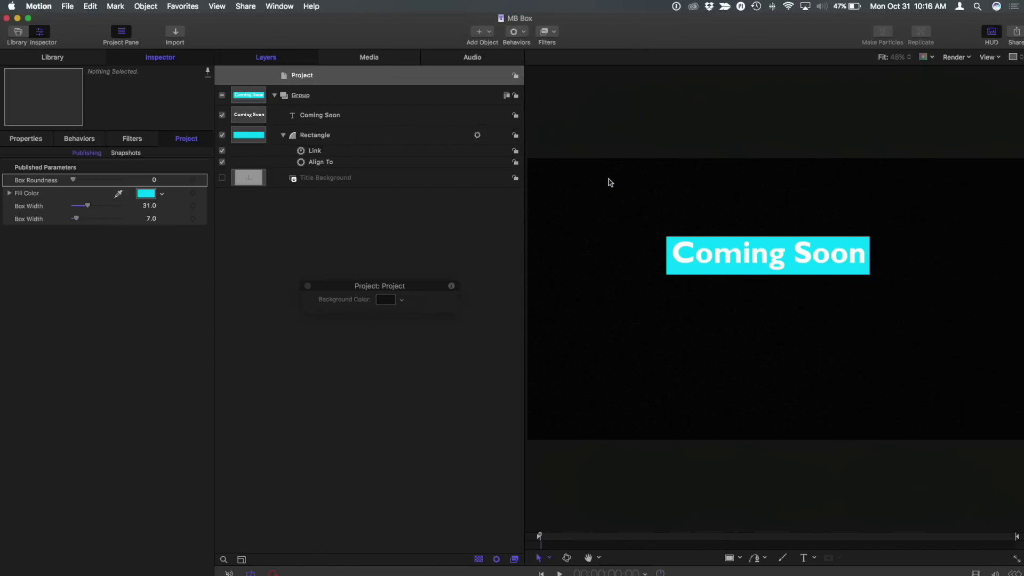
{"action": "key", "text": "super+Tab"}
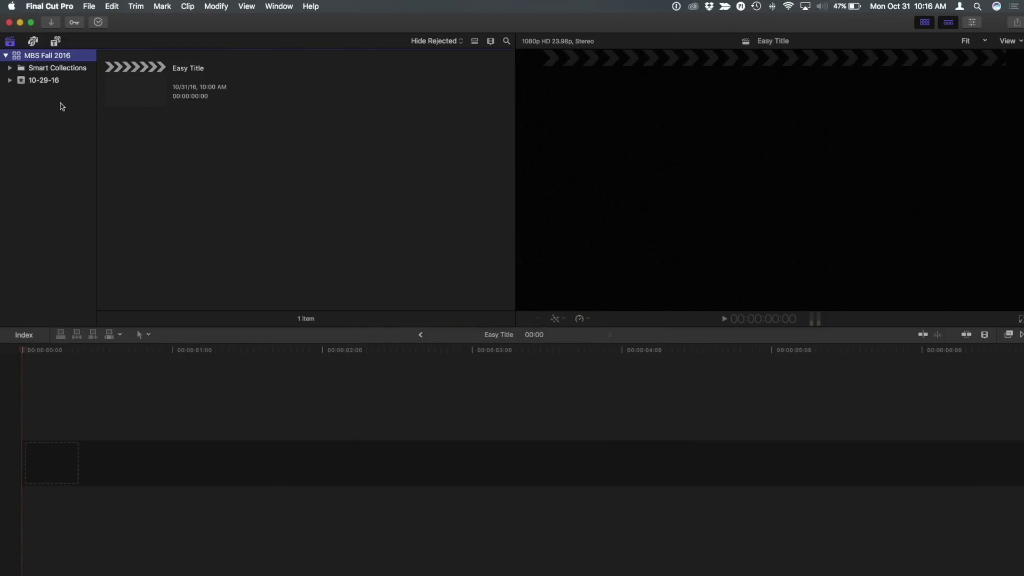
Append the MB Box title from Titles > MacBreak to the timeline, dismissing the video properties warning
{"action": "left_click", "coordinate": [56, 42]}
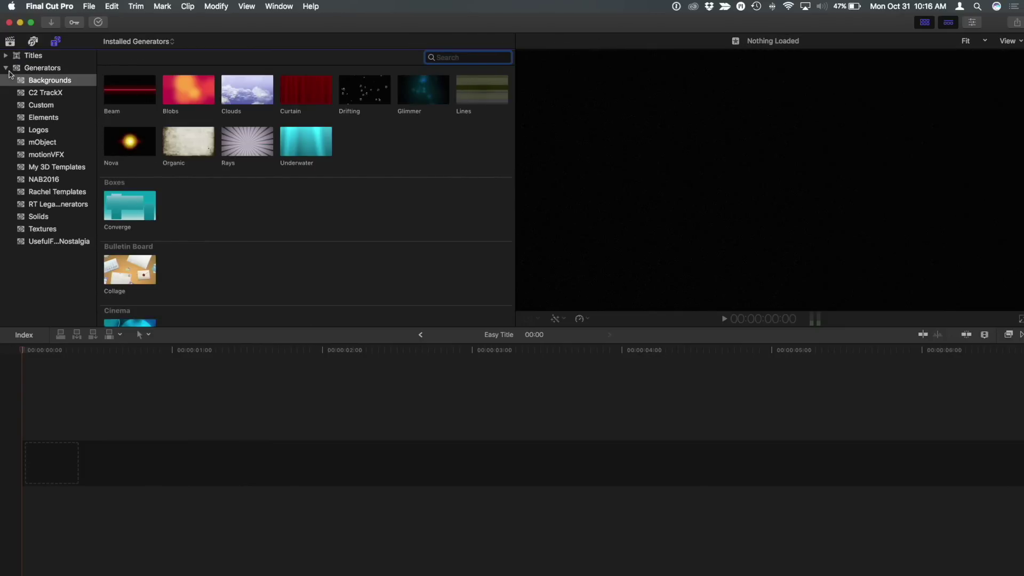
{"action": "left_click", "coordinate": [9, 70]}
{"action": "left_click", "coordinate": [5, 55]}
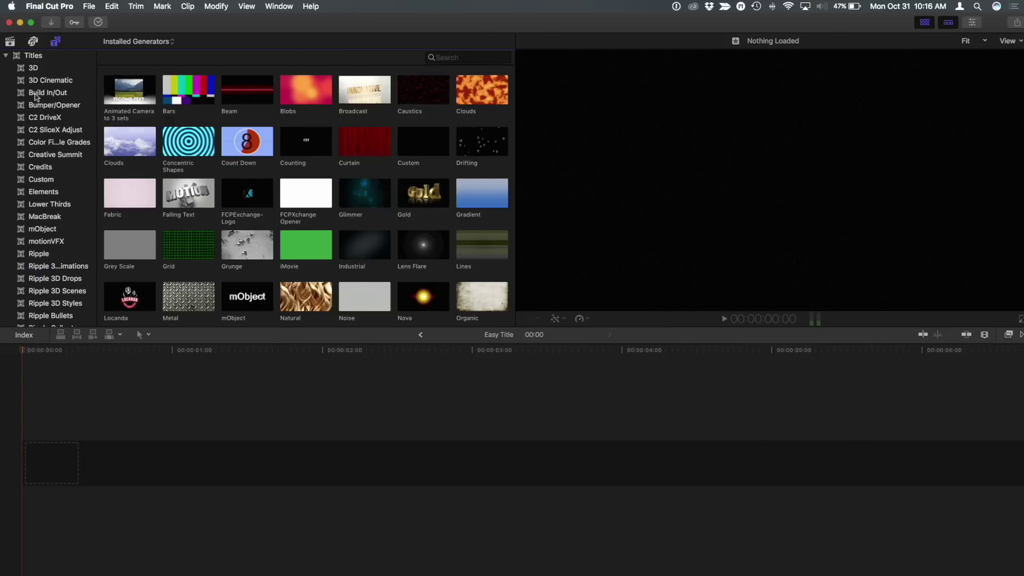
{"action": "left_click", "coordinate": [53, 219]}
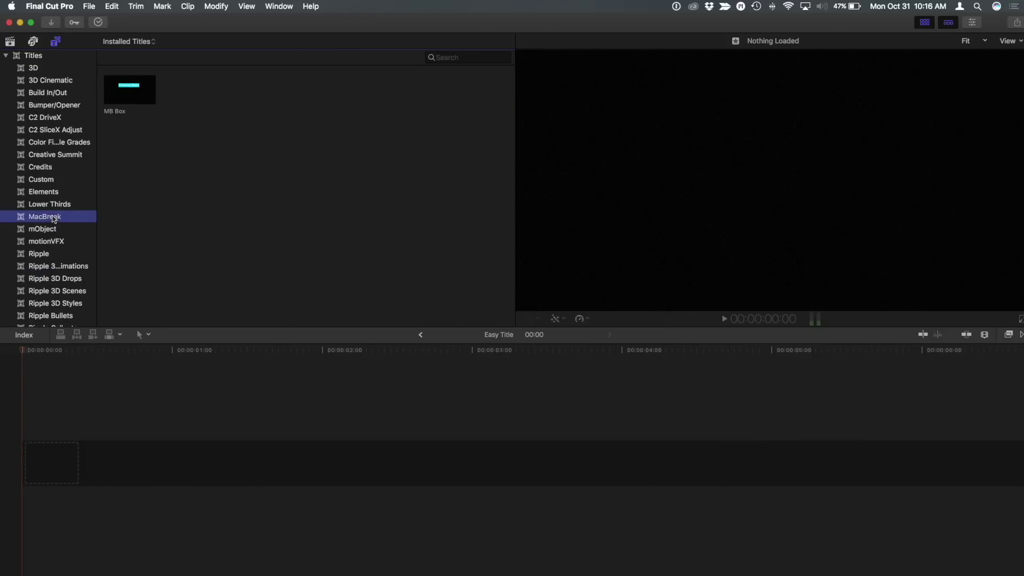
{"action": "left_click", "coordinate": [134, 90]}
{"action": "key", "text": "e"}
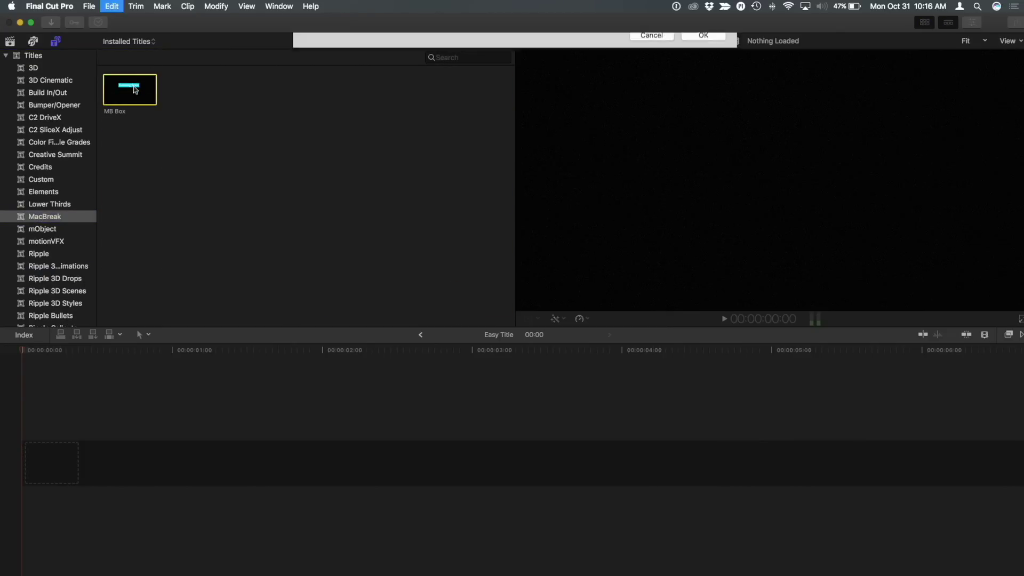
{"action": "left_click", "coordinate": [704, 185]}
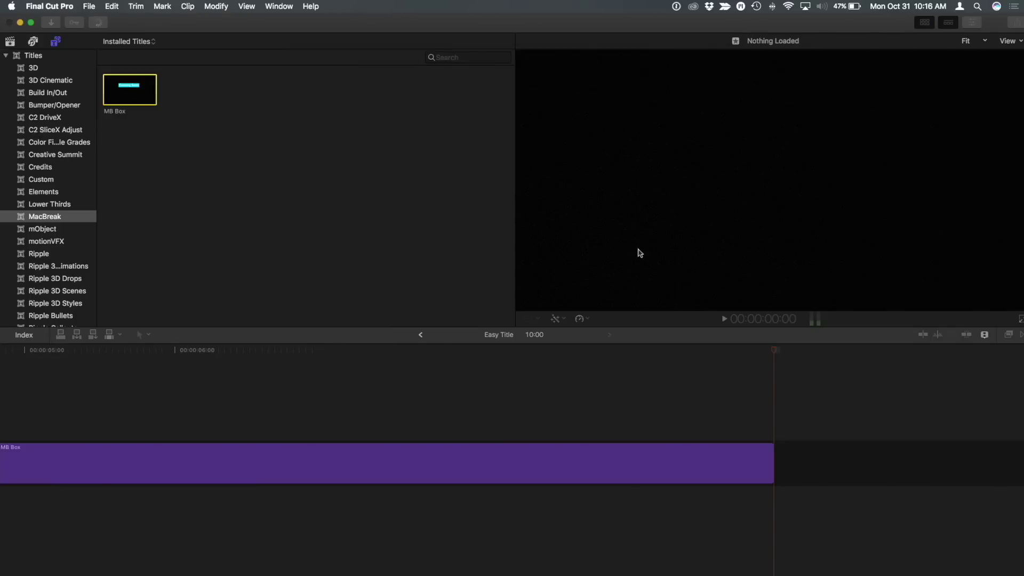
Set the MB Box title's Fill Color to red in the Inspector
{"action": "left_click", "coordinate": [306, 381]}
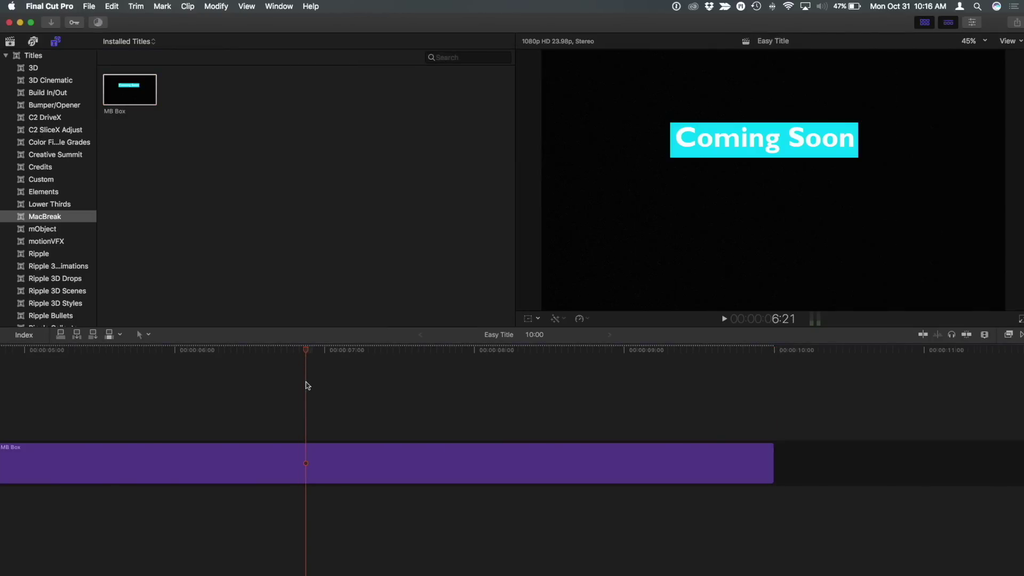
{"action": "key", "text": "super+4"}
{"action": "left_click", "coordinate": [980, 86]}
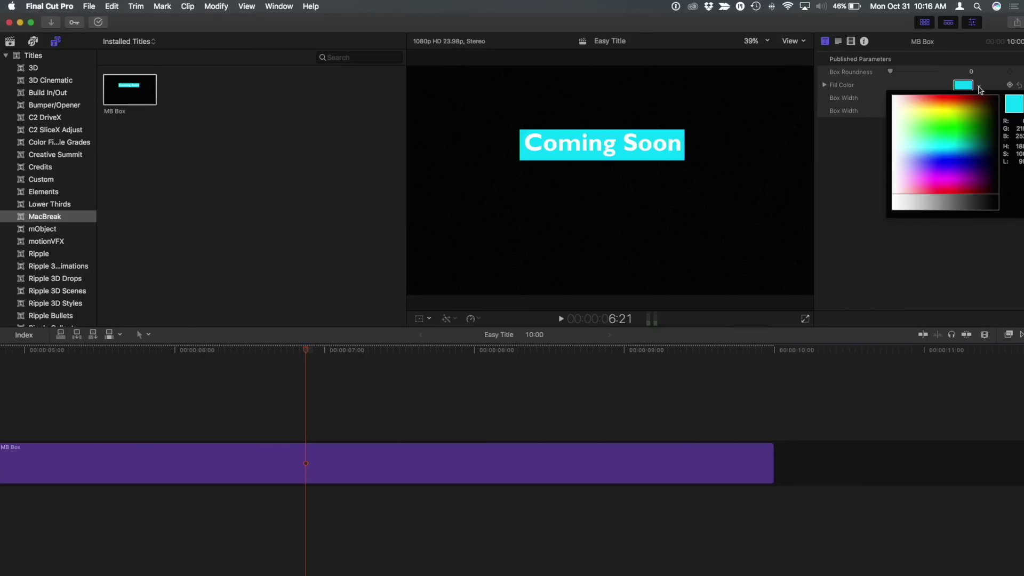
{"action": "left_click", "coordinate": [954, 100]}
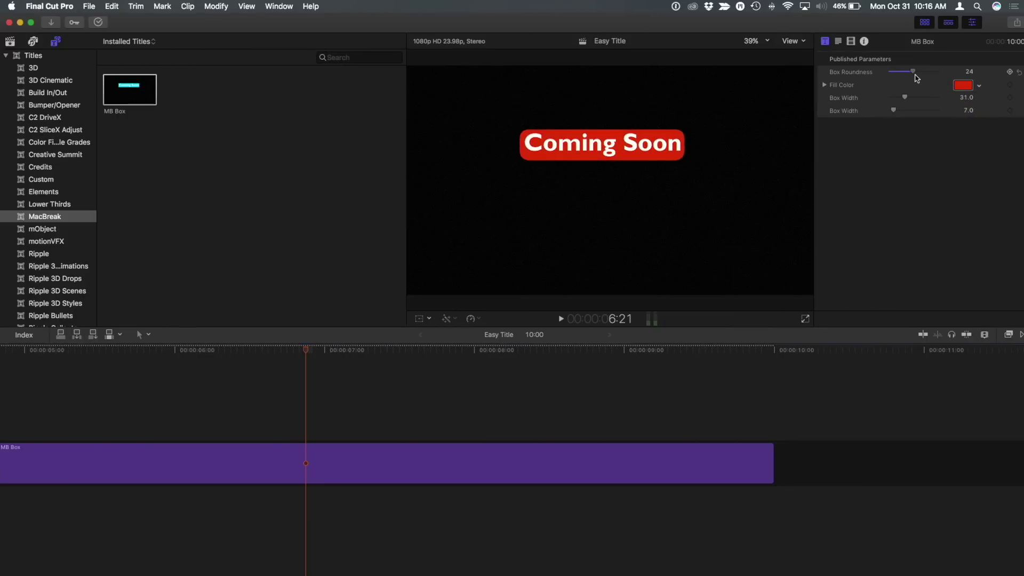
Retype the title as 'MacBreak Studio' / 'up next' on two lines and move it lower
{"action": "double_click", "coordinate": [598, 146]}
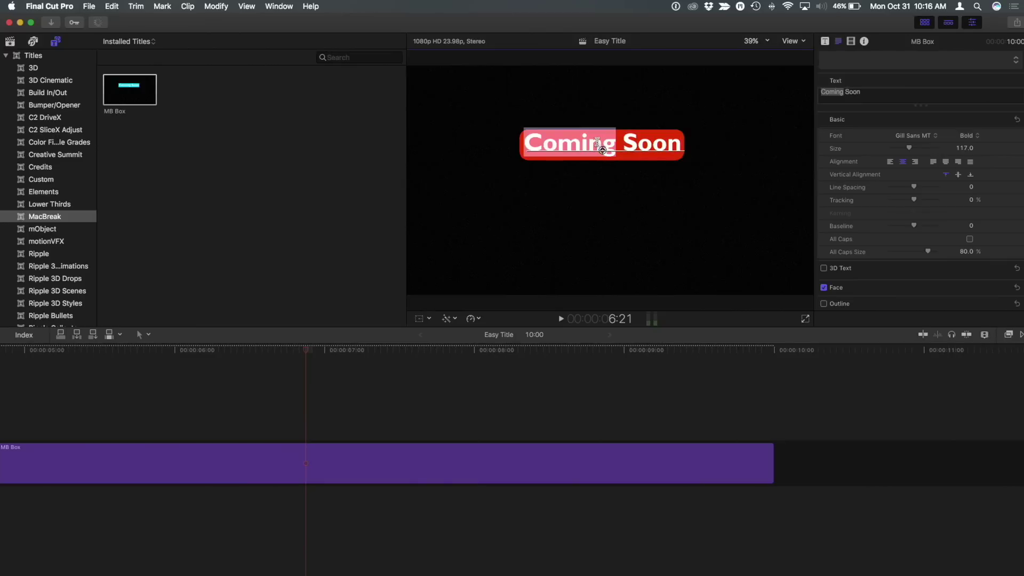
{"action": "key", "text": "super+a"}
{"action": "type", "text": "Mac"}
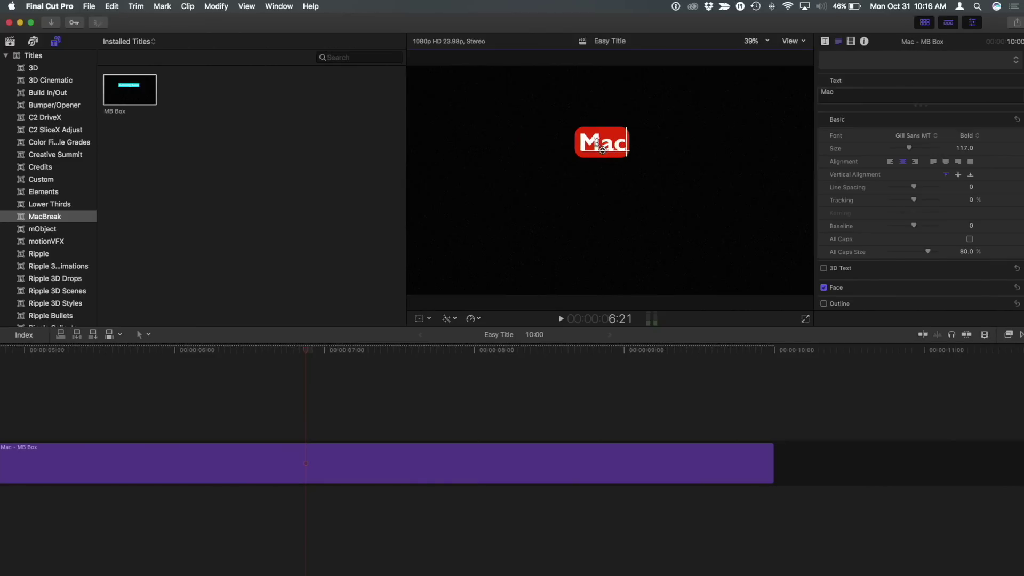
{"action": "type", "text": "Break Stu"}
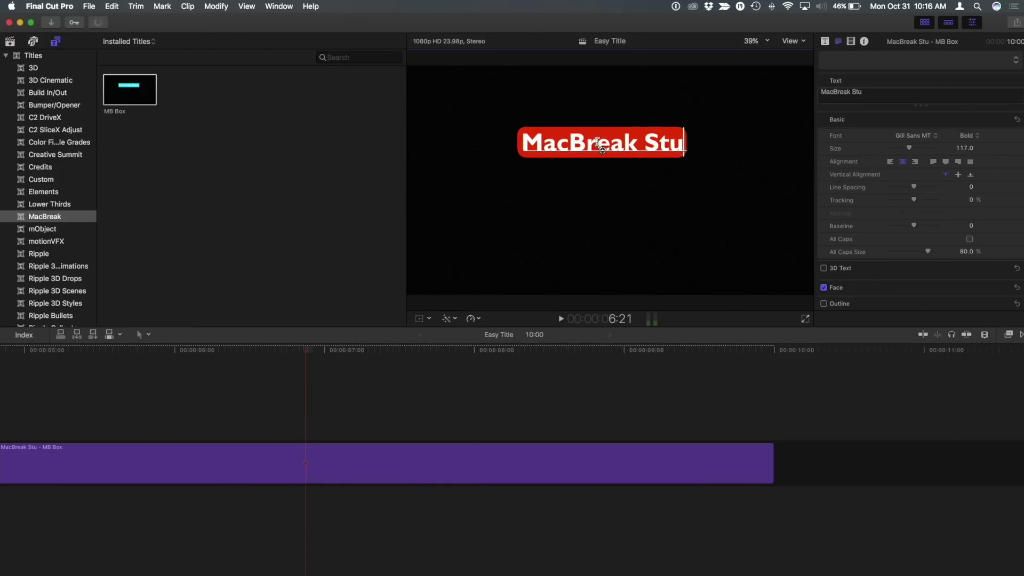
{"action": "type", "text": "dio"}
{"action": "key", "text": "Return"}
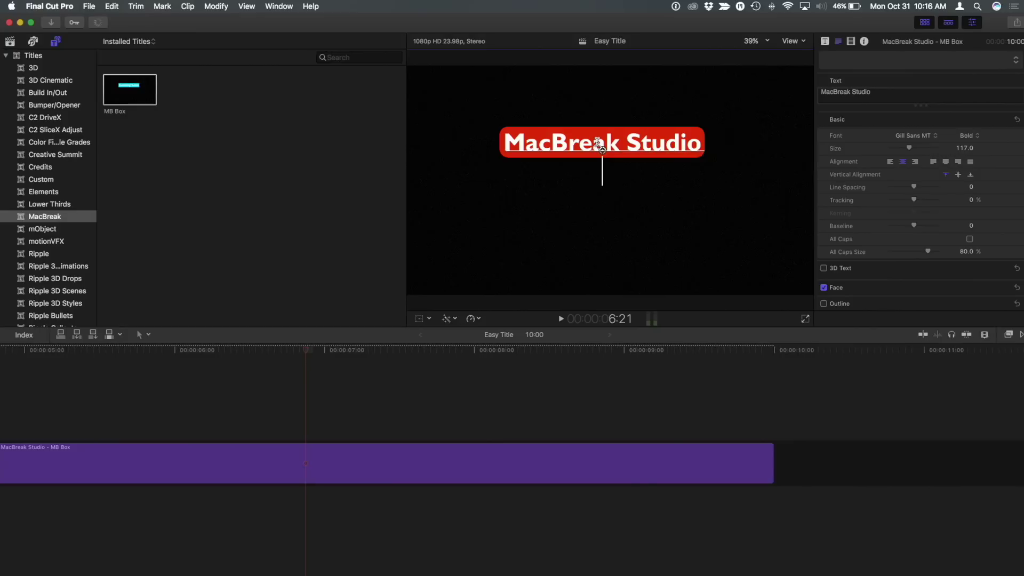
{"action": "type", "text": "up next;"}
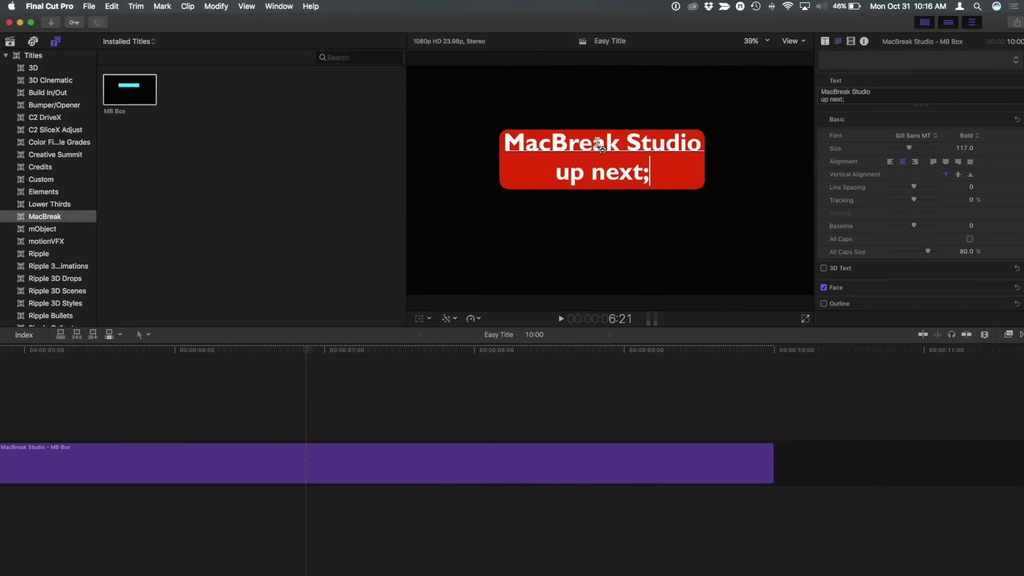
{"action": "key", "text": "BackSpace"}
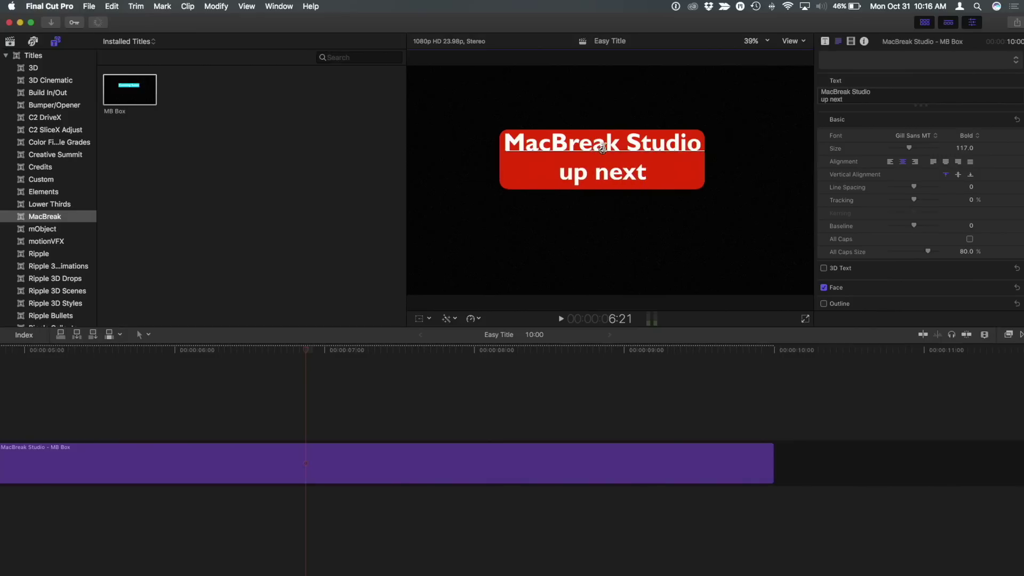
{"action": "left_click_drag", "start_coordinate": [603, 148], "coordinate": [565, 225]}
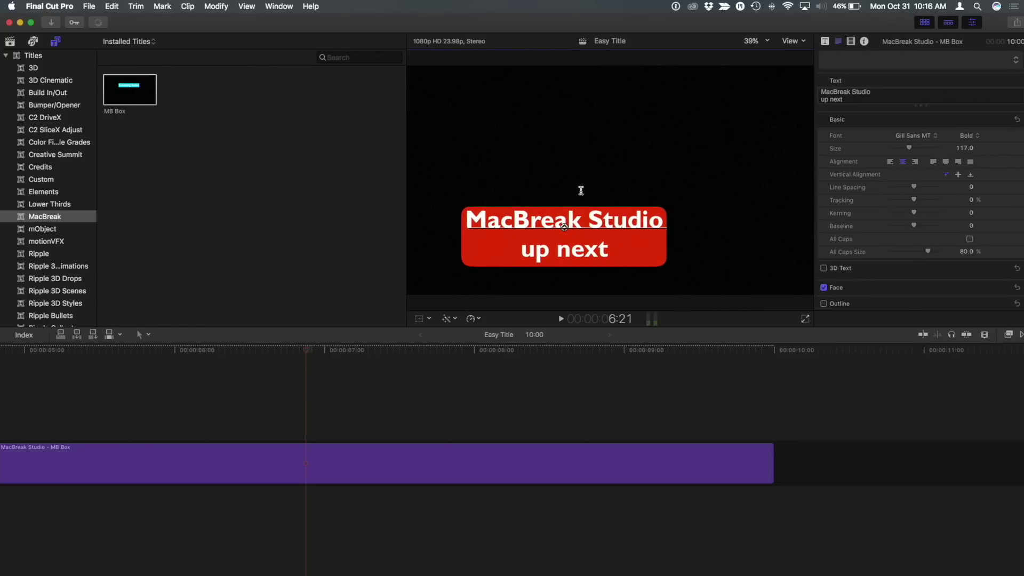